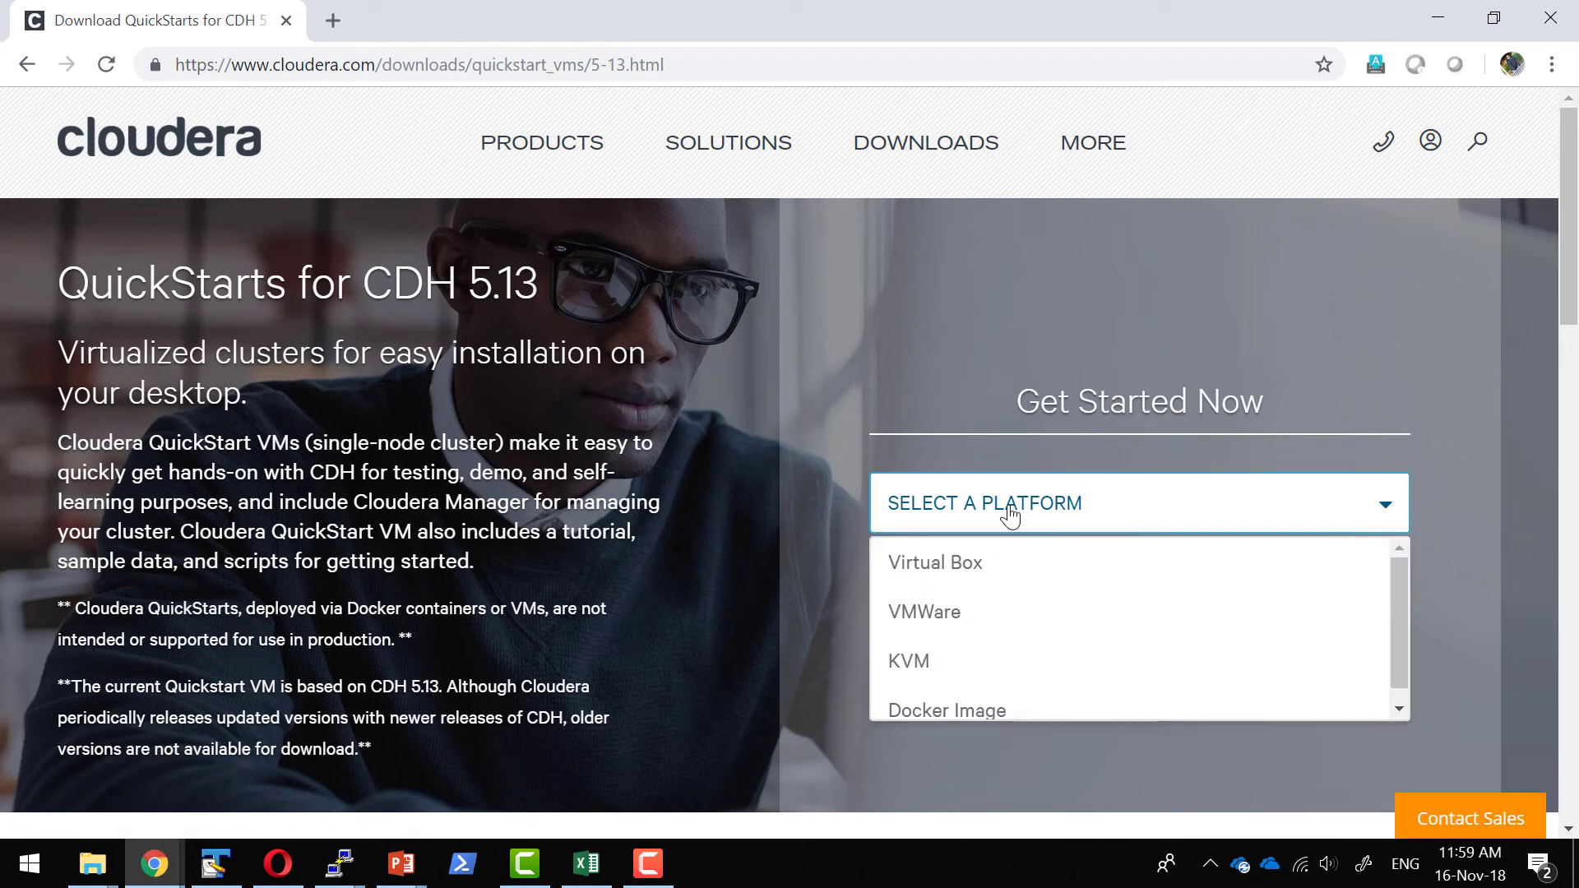
pyautogui.click(916, 566)
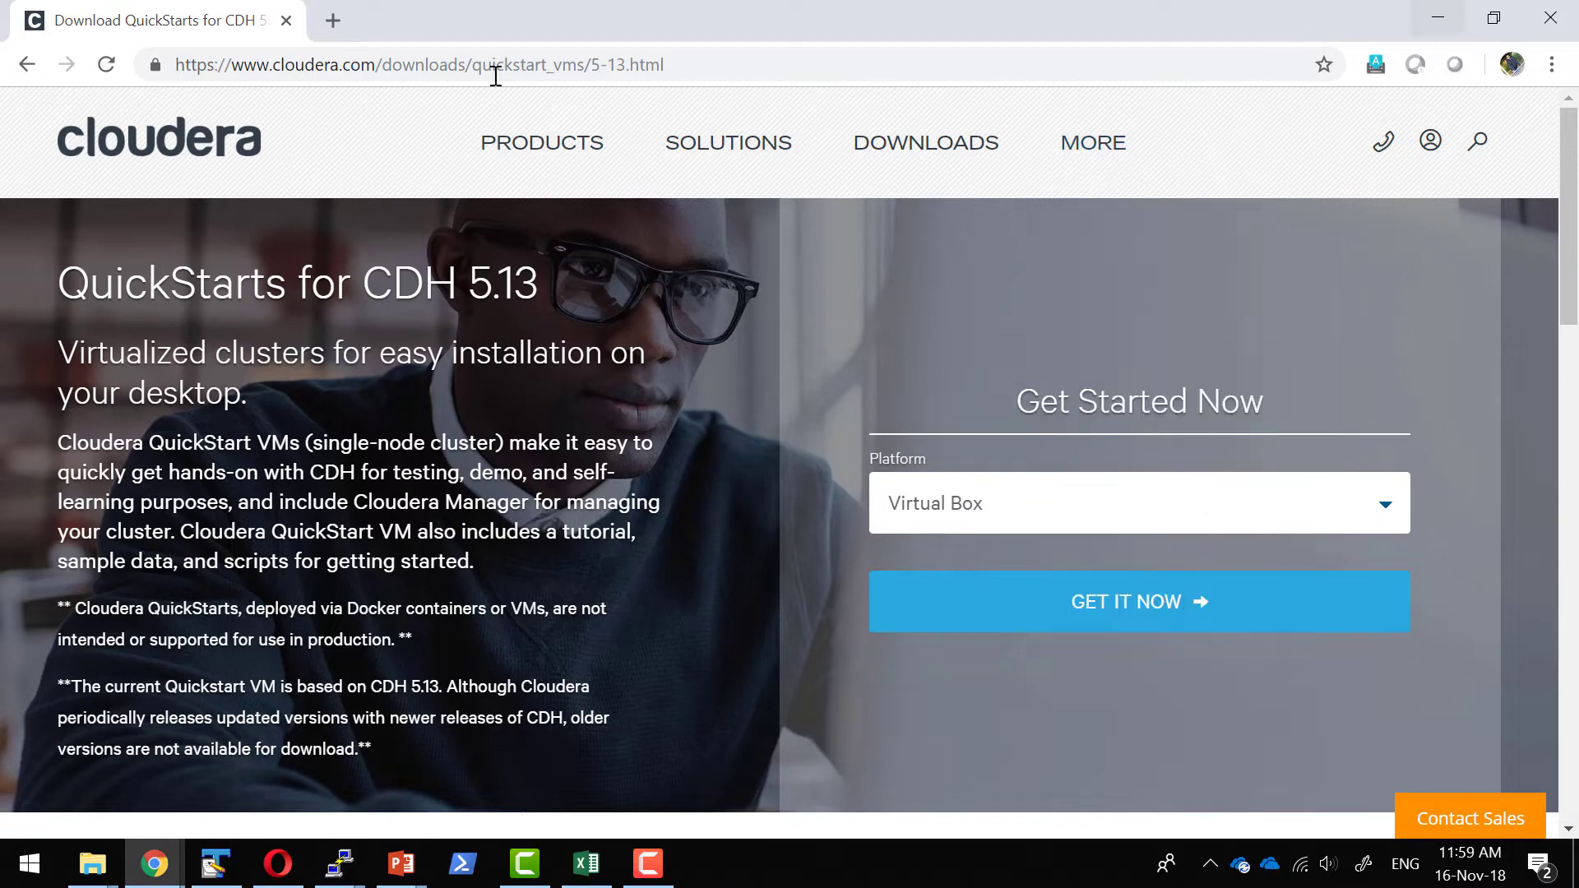
pyautogui.hotkey('ctrl', 't')
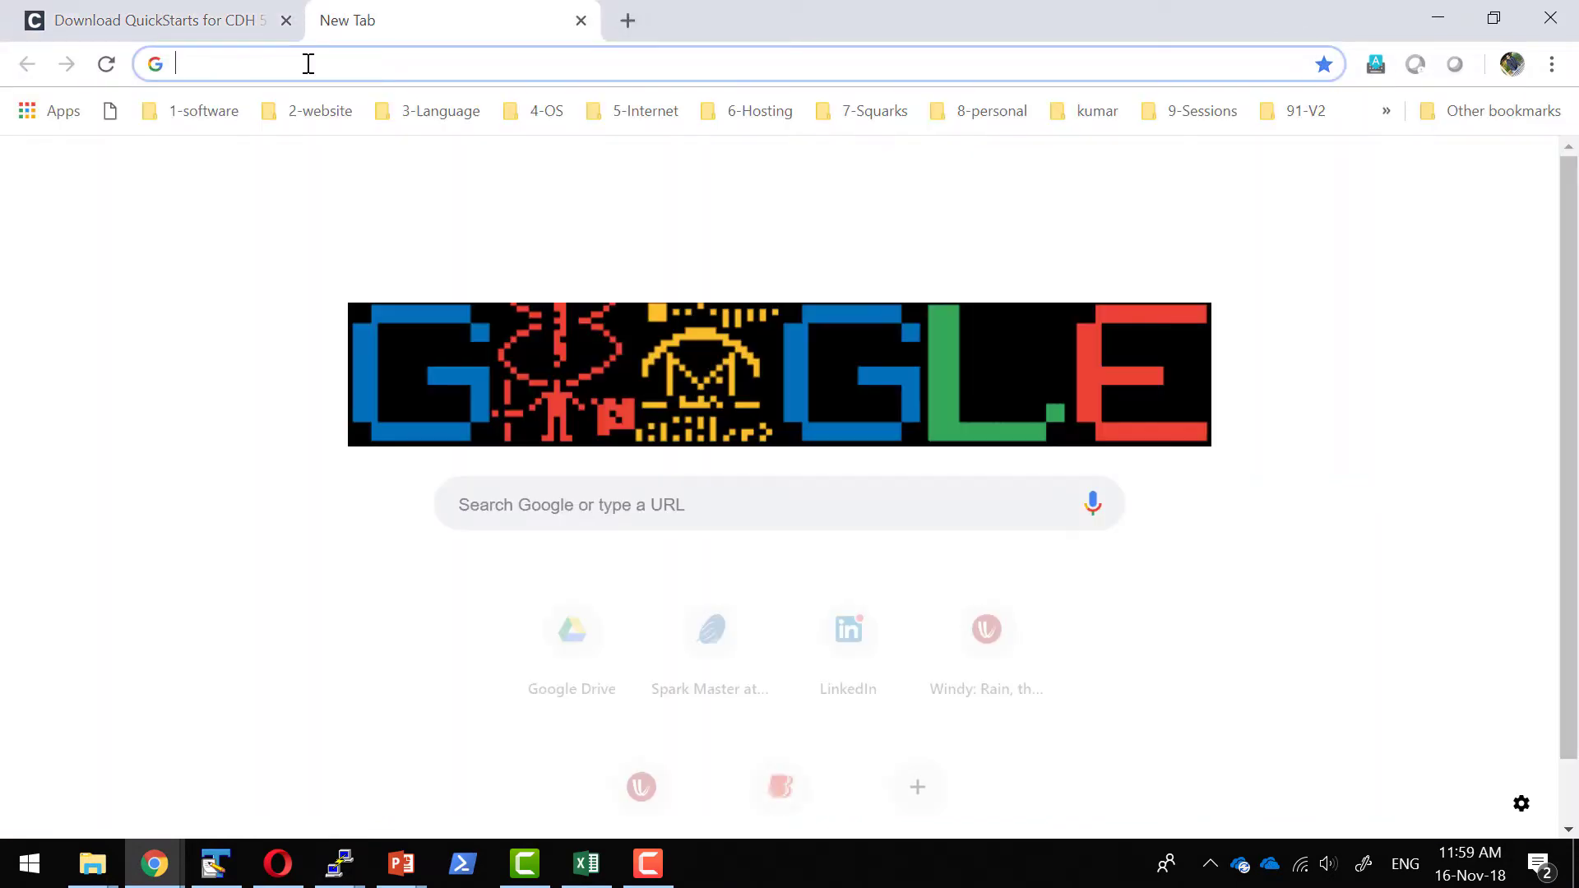
pyautogui.write('https://www.virtualbox.org')
pyautogui.press('Return')
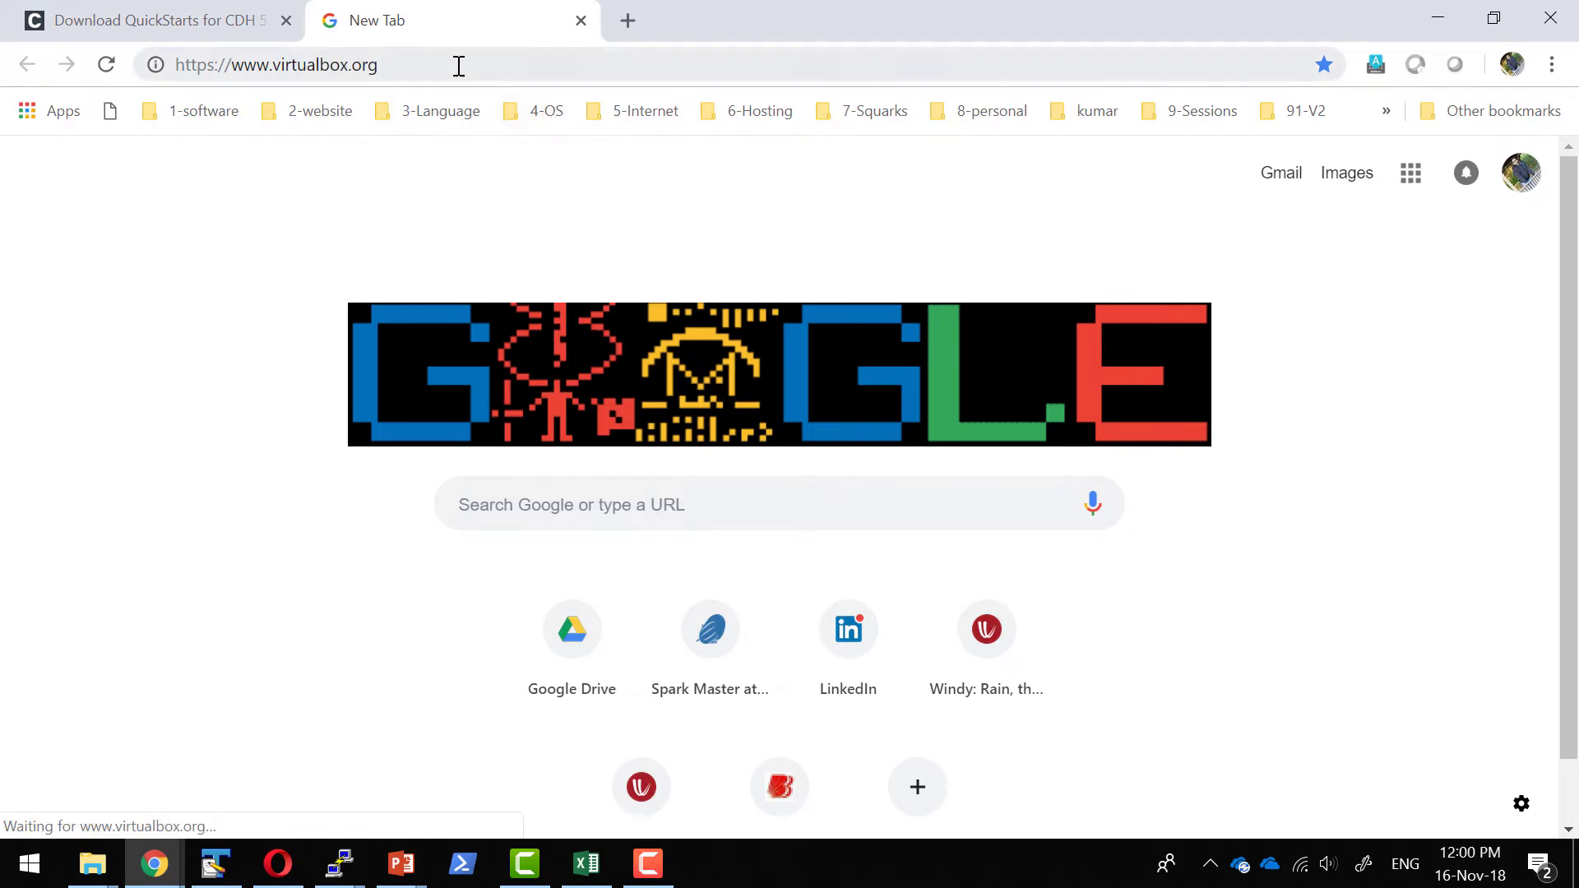
pyautogui.click(458, 64)
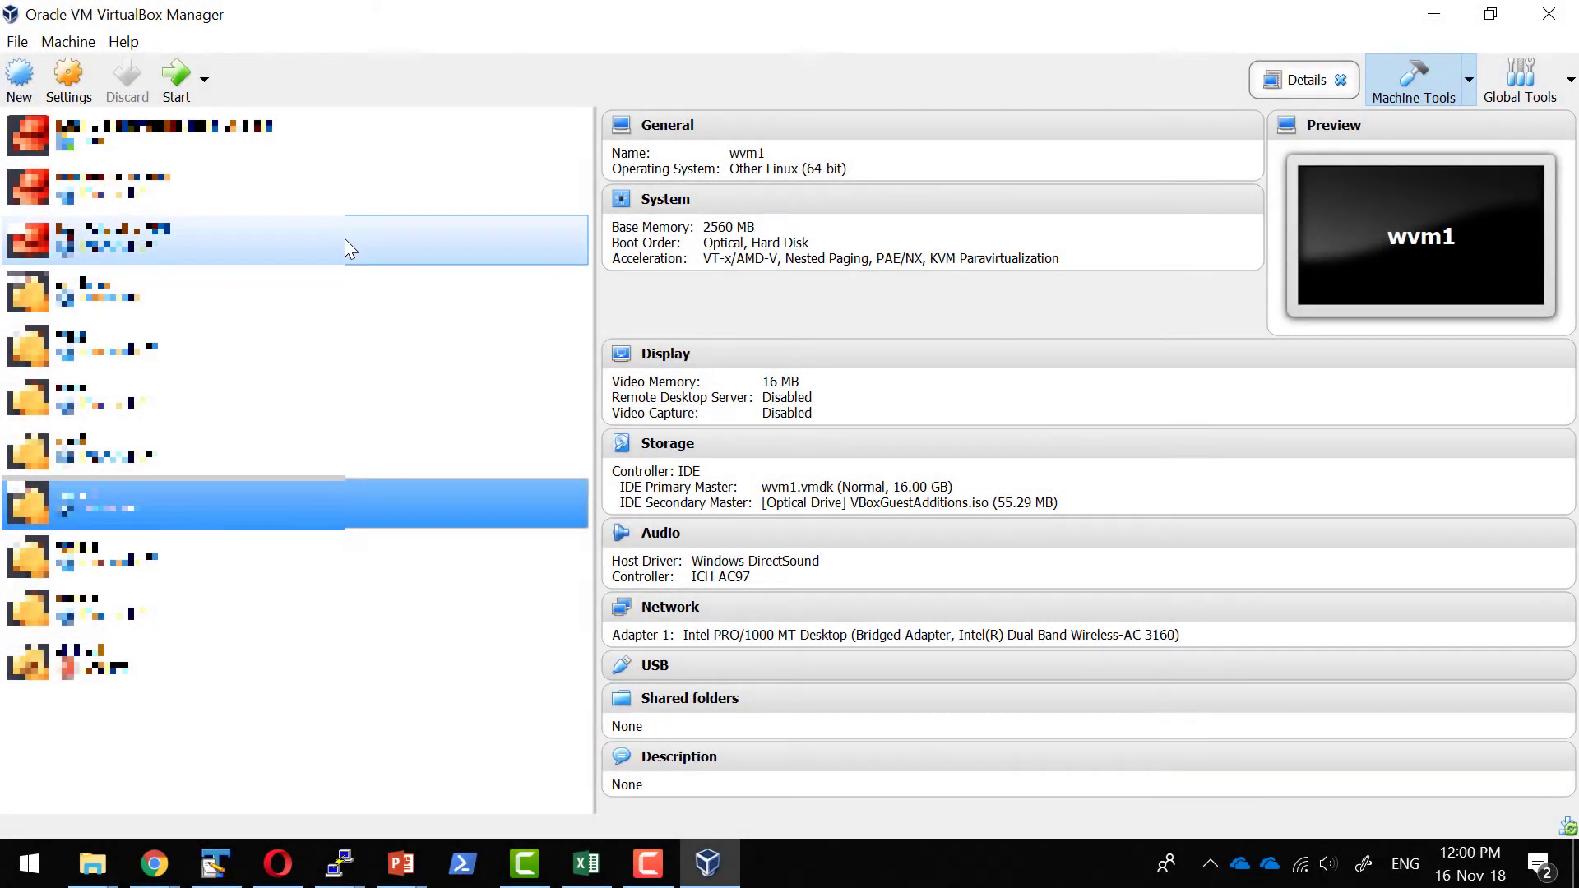
# - View the file selection page of the Import Virtual Appliance wizard and cancel without importing anything
pyautogui.click(18, 42)
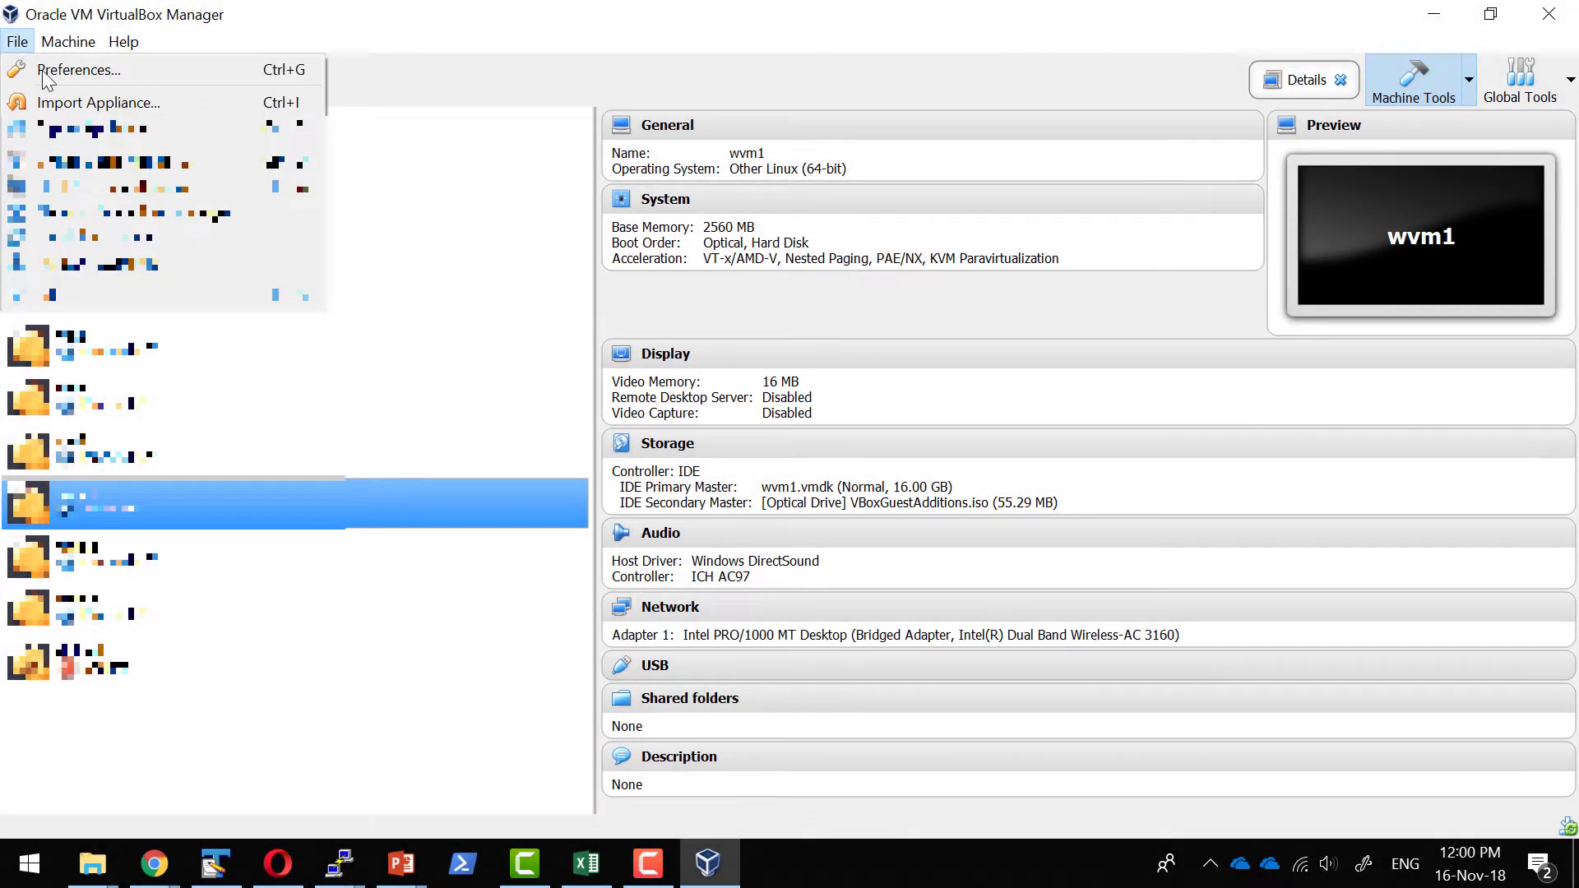
pyautogui.click(933, 346)
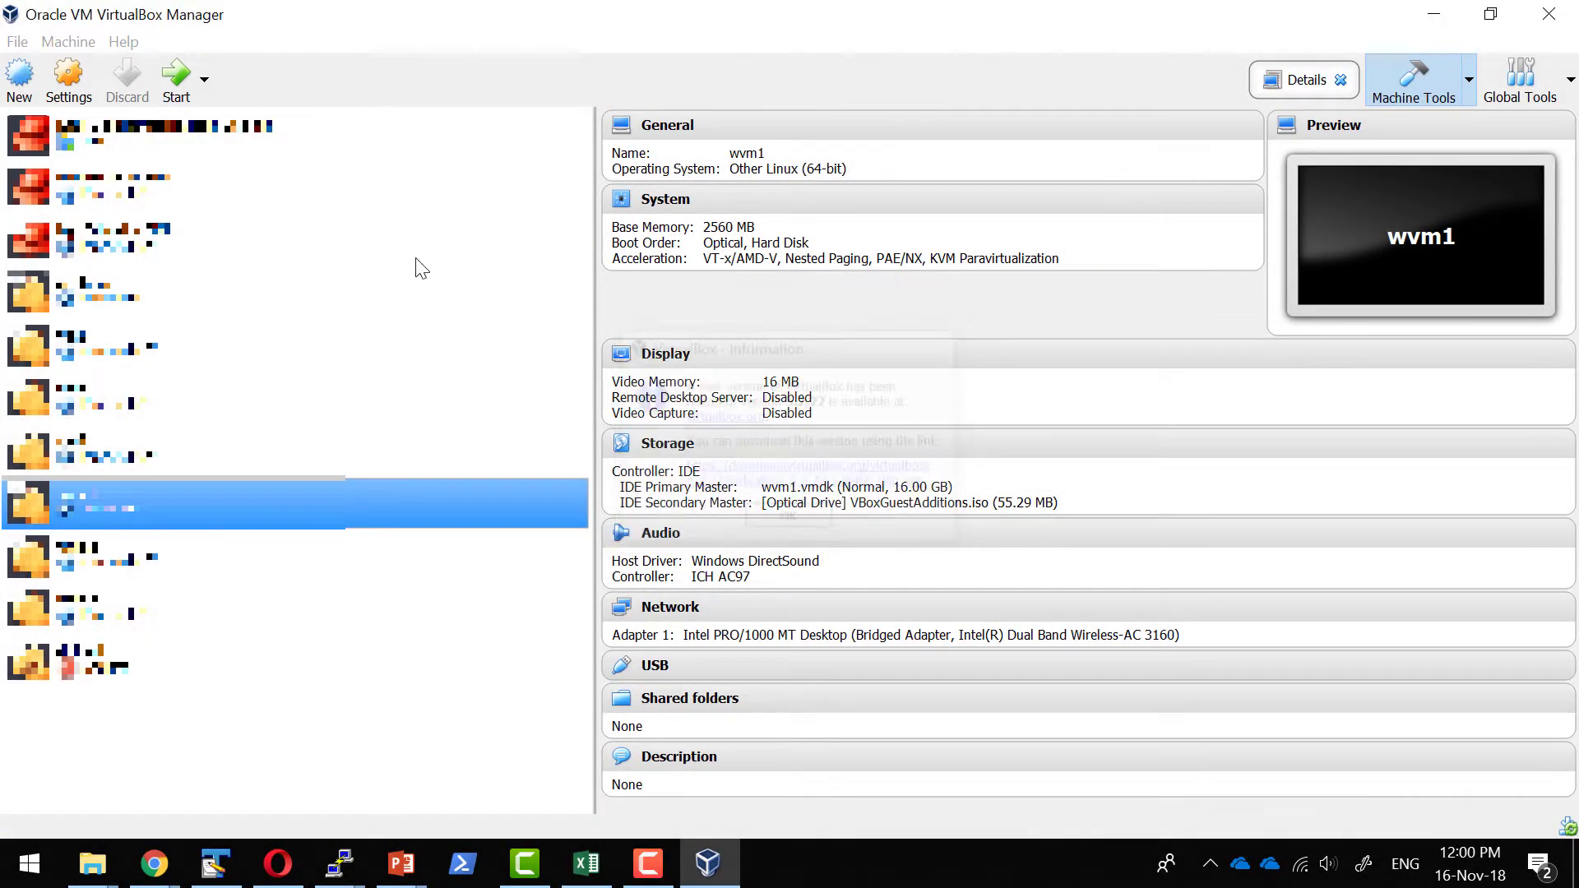
pyautogui.hotkey('alt', 'space')
pyautogui.press('Escape')
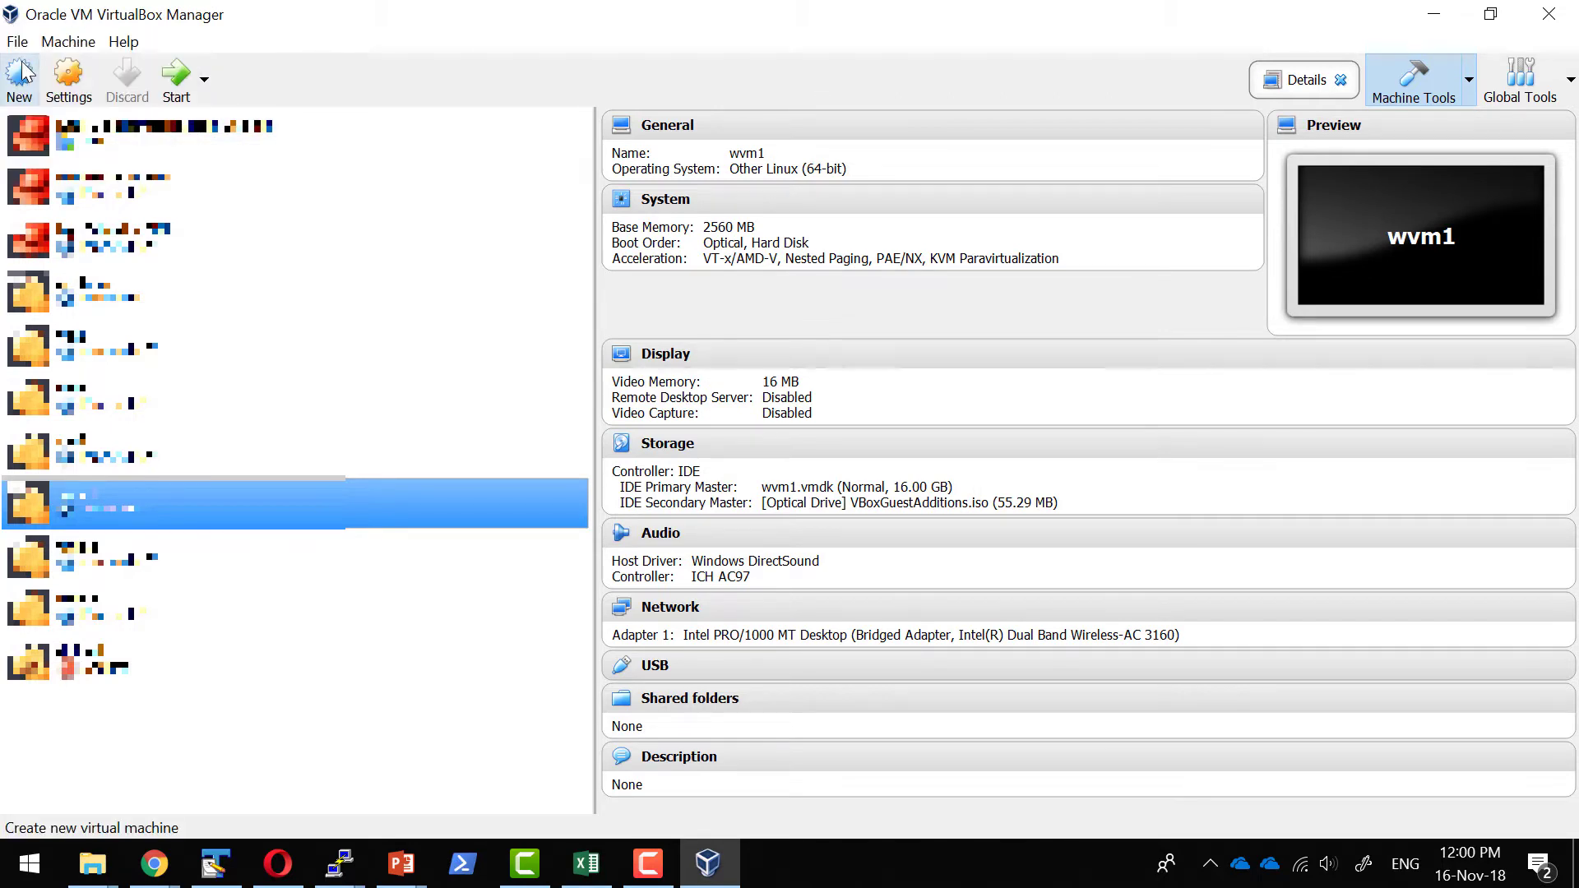
pyautogui.click(18, 41)
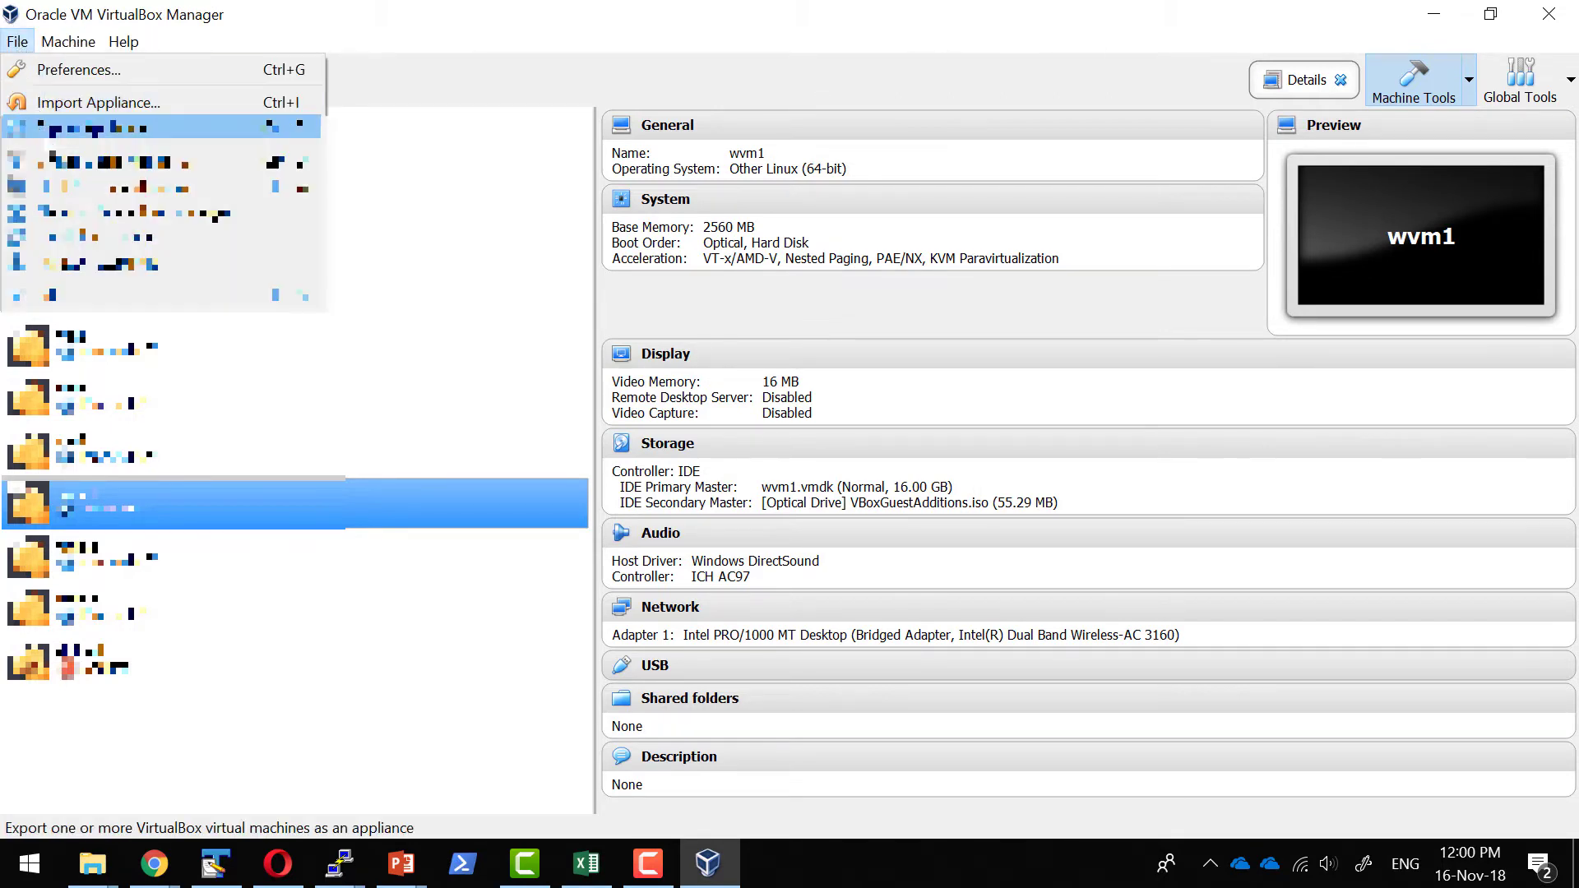
pyautogui.press('Up')
pyautogui.press('Return')
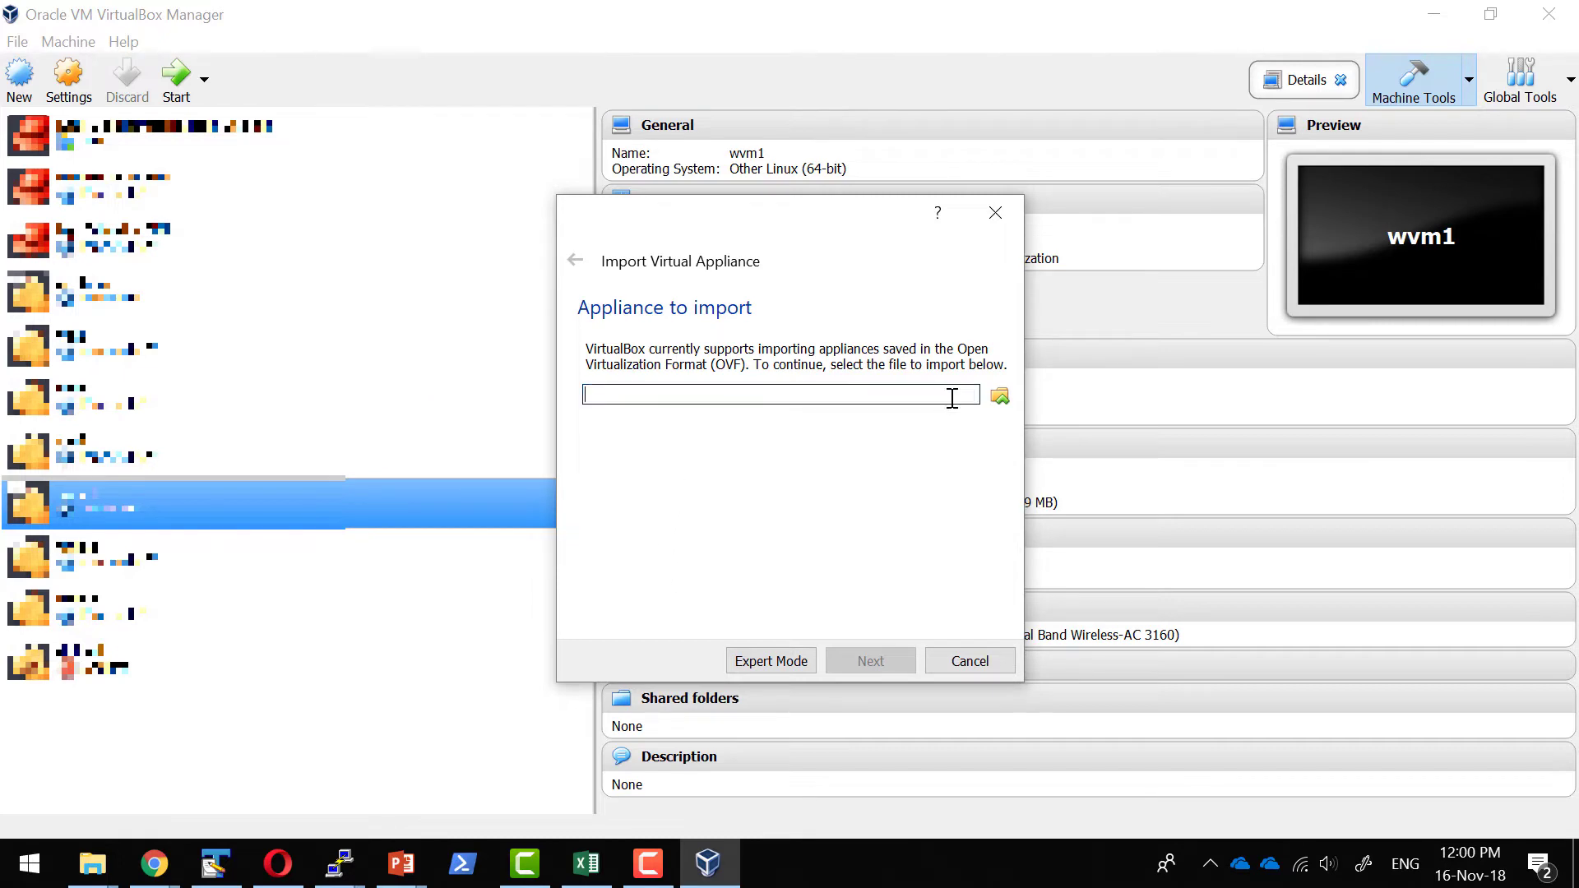
pyautogui.click(970, 662)
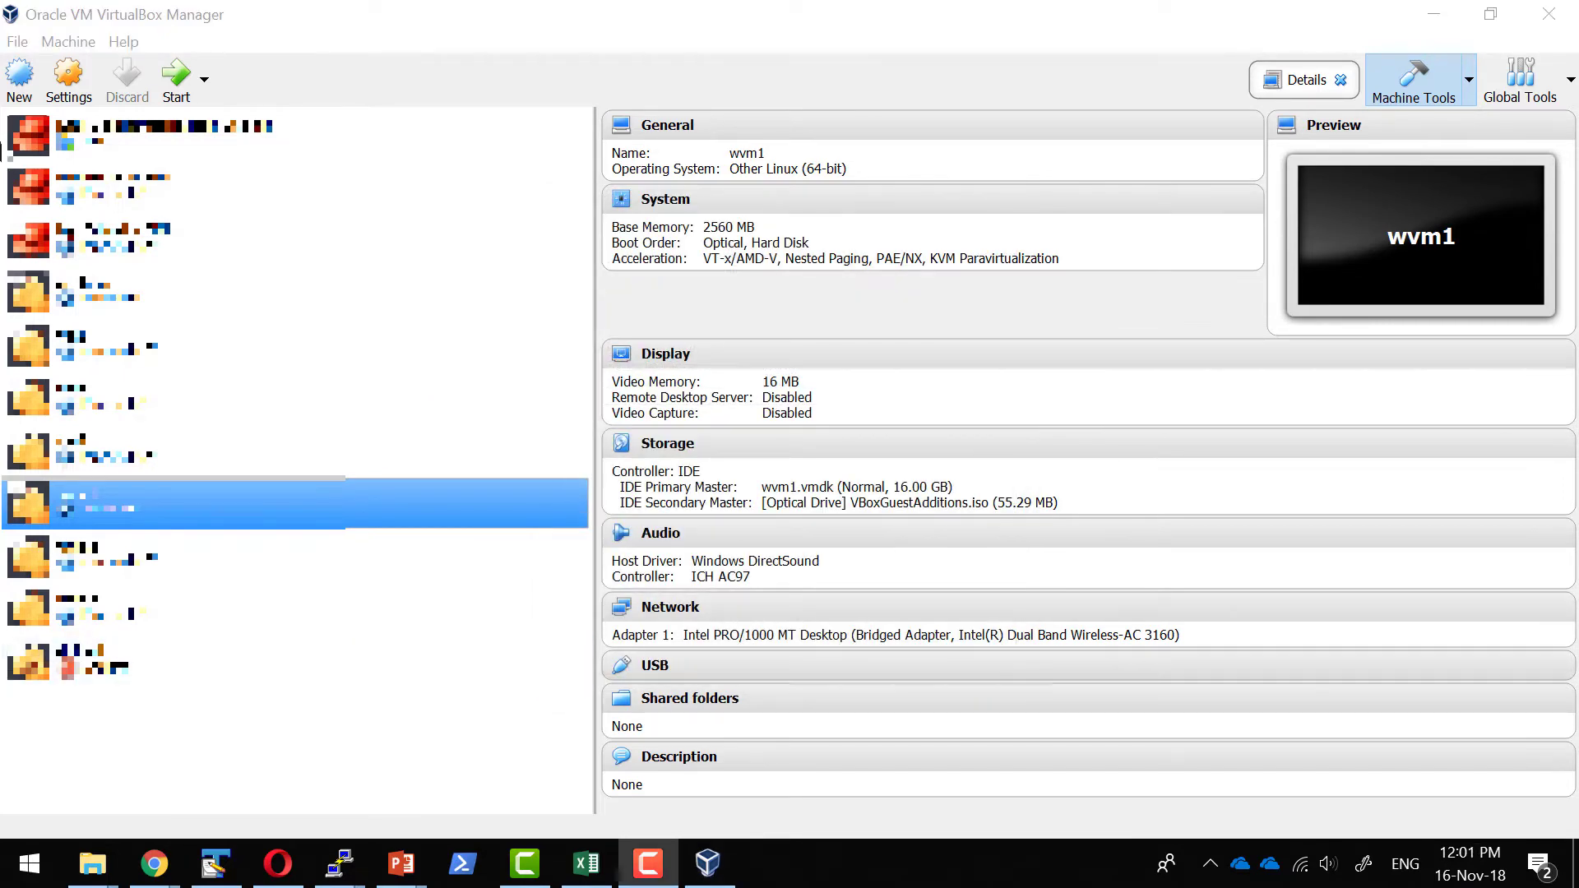
# - Start a new virtual machine named centos with type Linux and version Other Linux (64-bit)
pyautogui.click(20, 91)
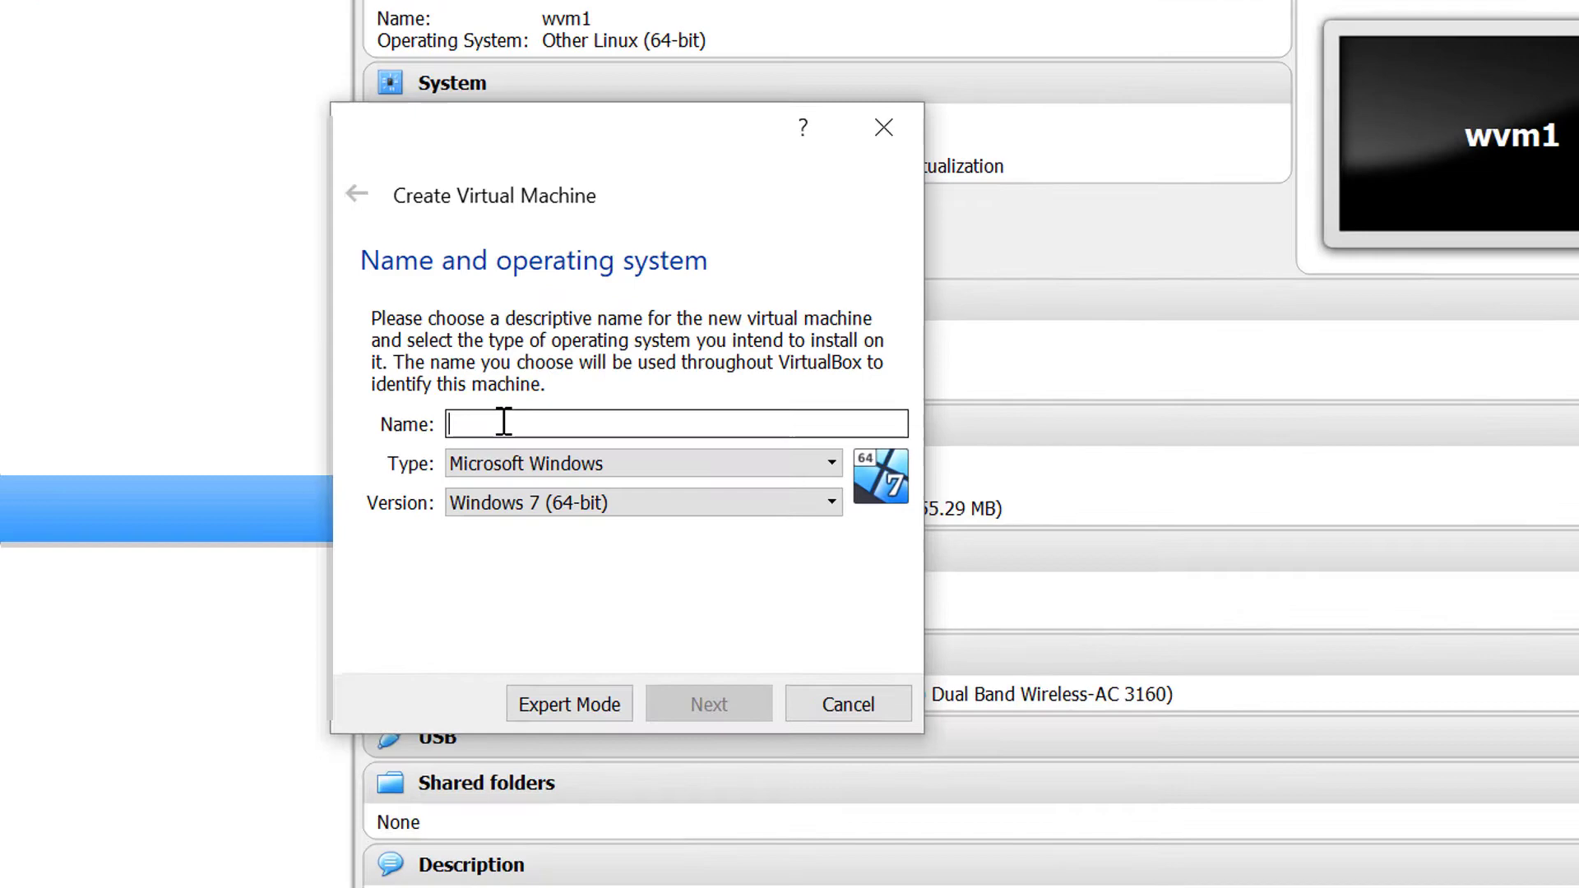
pyautogui.write('d')
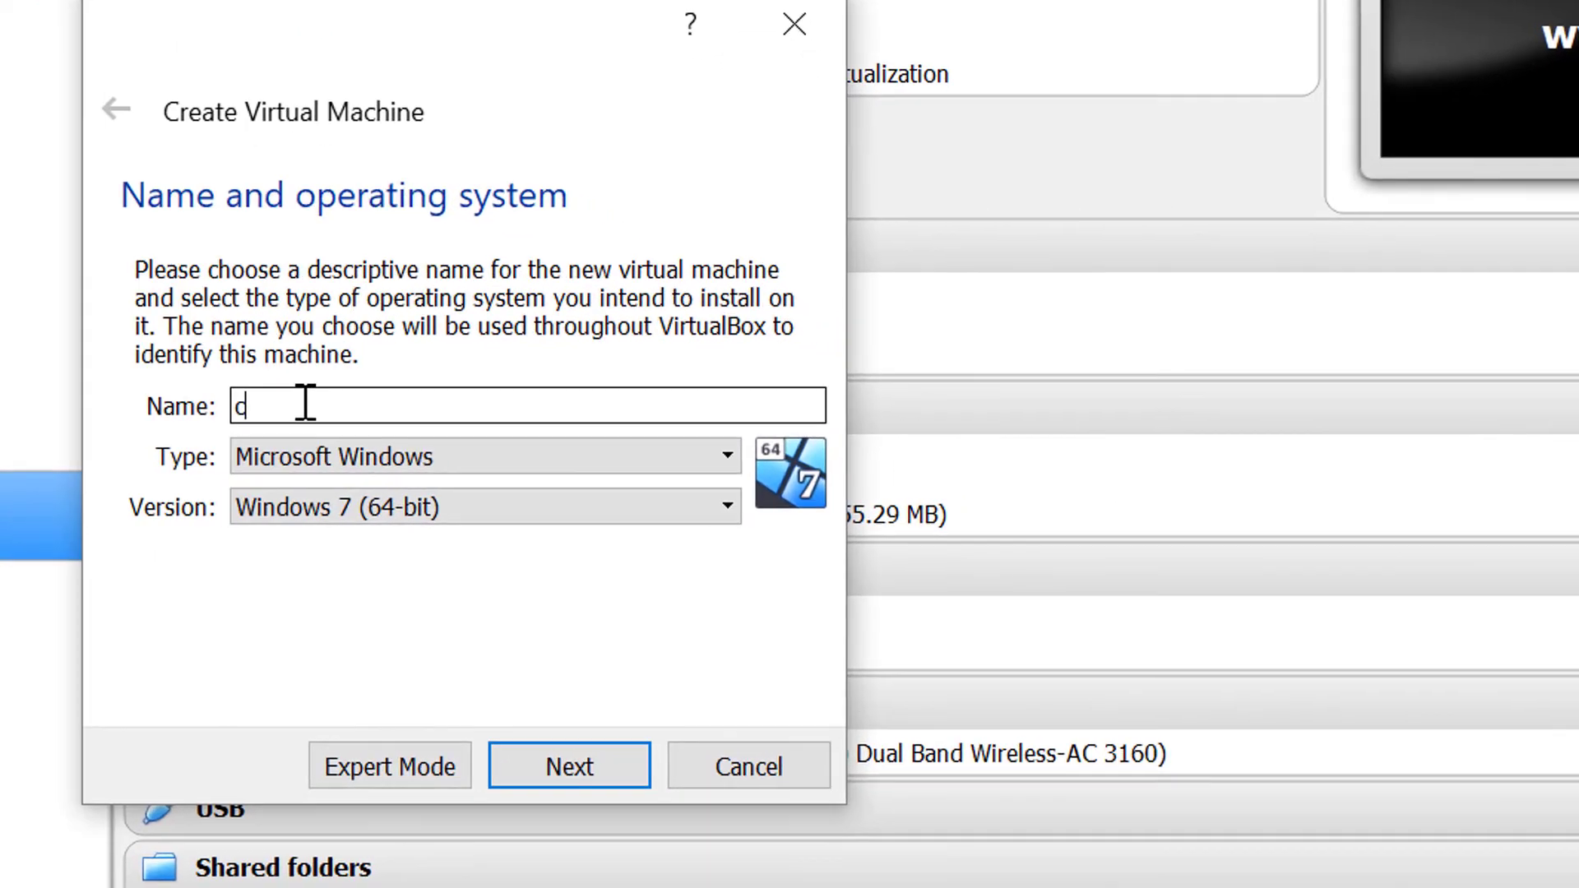
pyautogui.press('BackSpace')
pyautogui.write('centos')
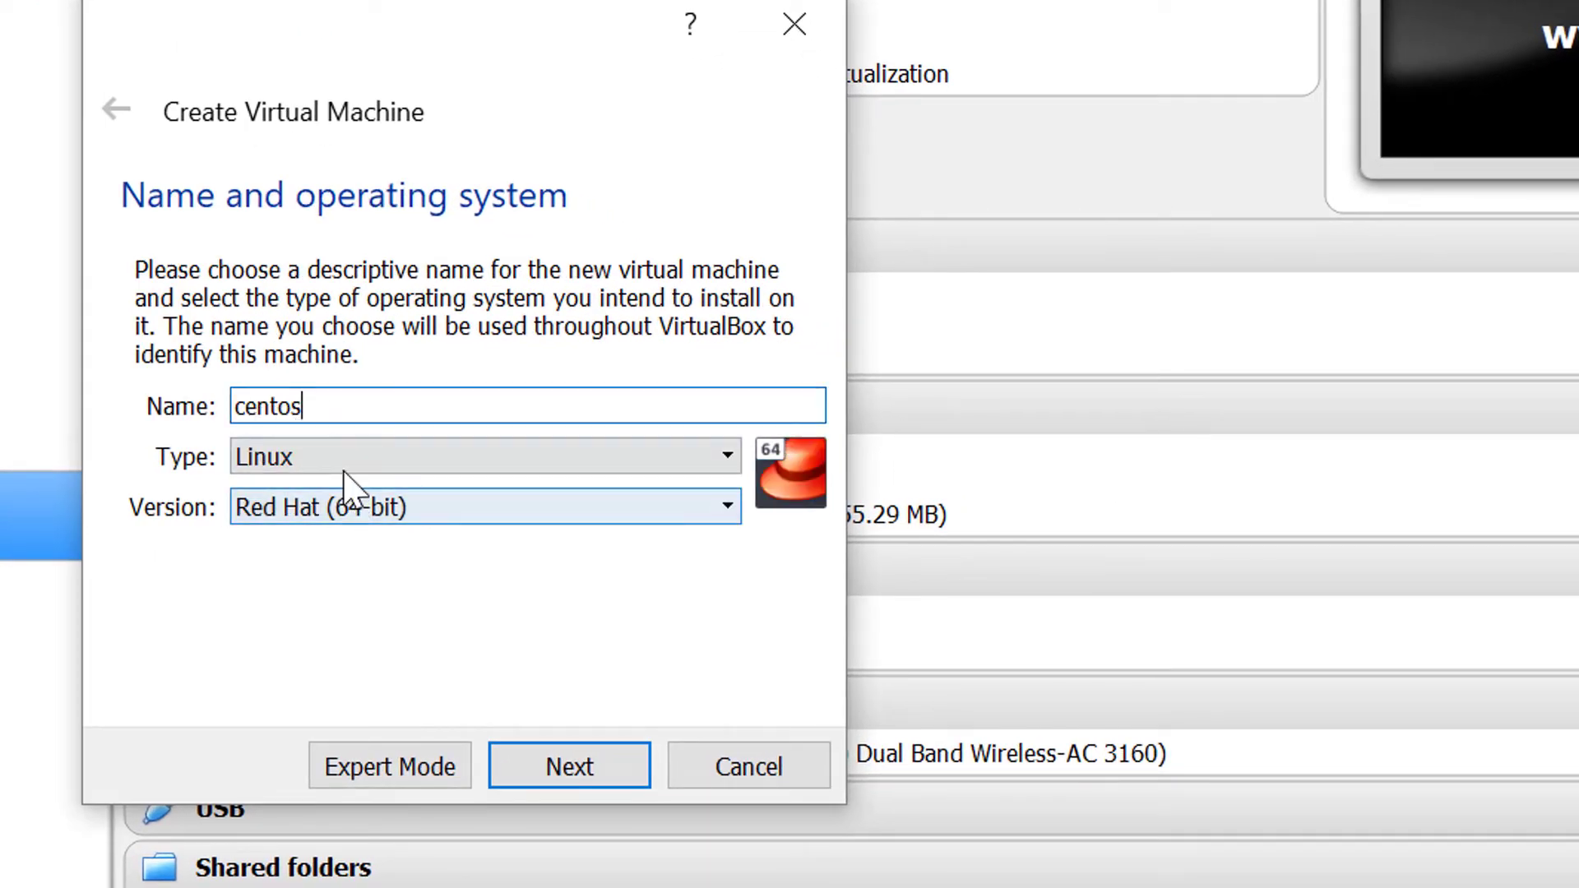
pyautogui.click(329, 511)
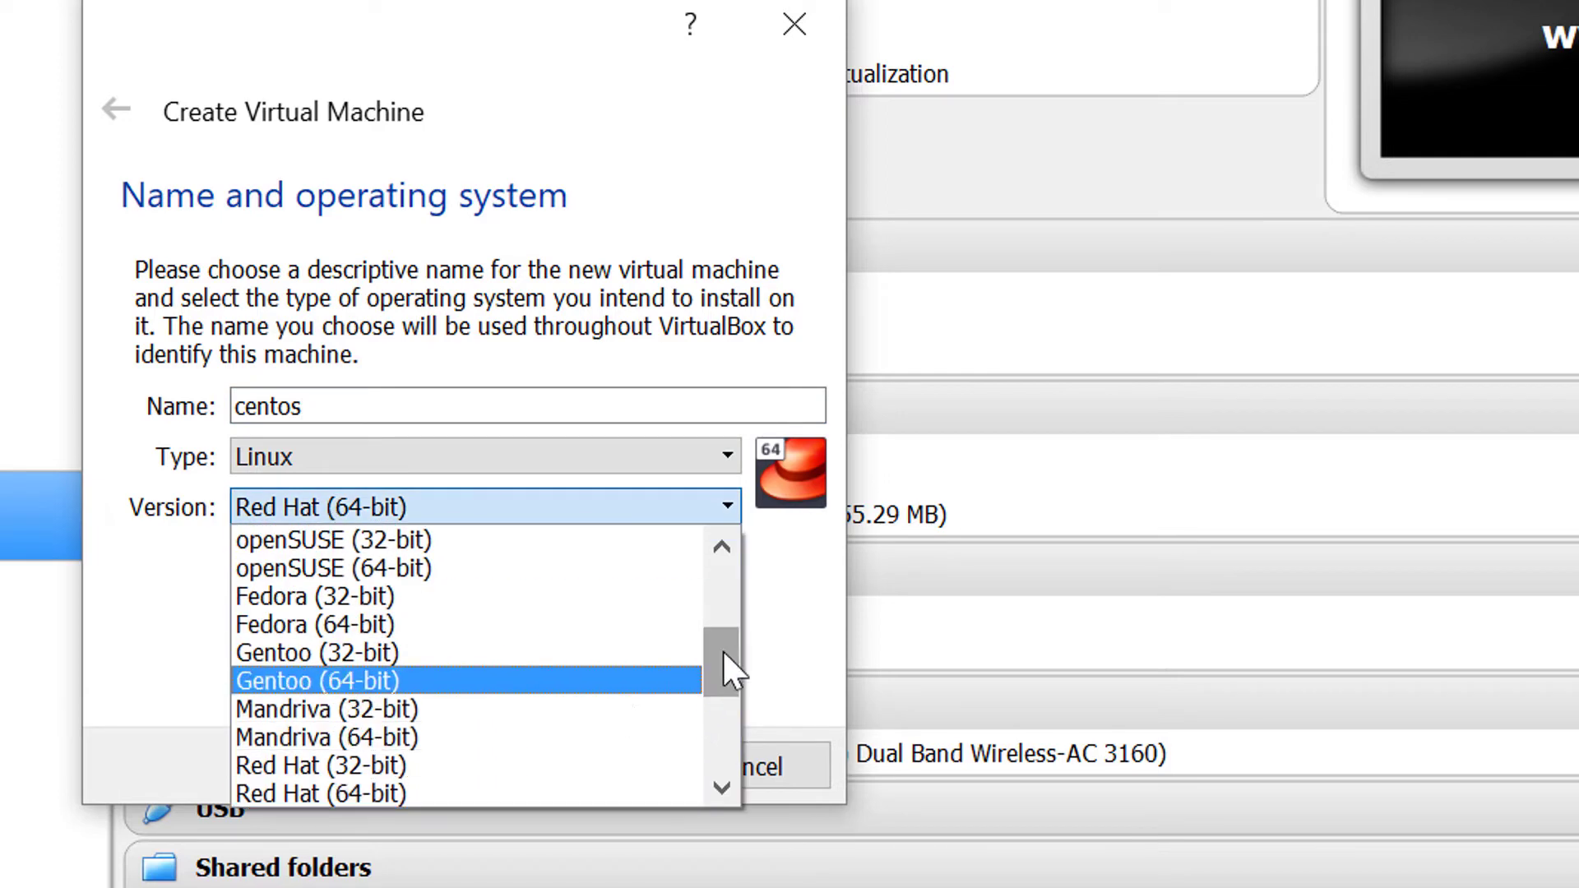
pyautogui.moveTo(722, 649); pyautogui.dragTo(728, 782)
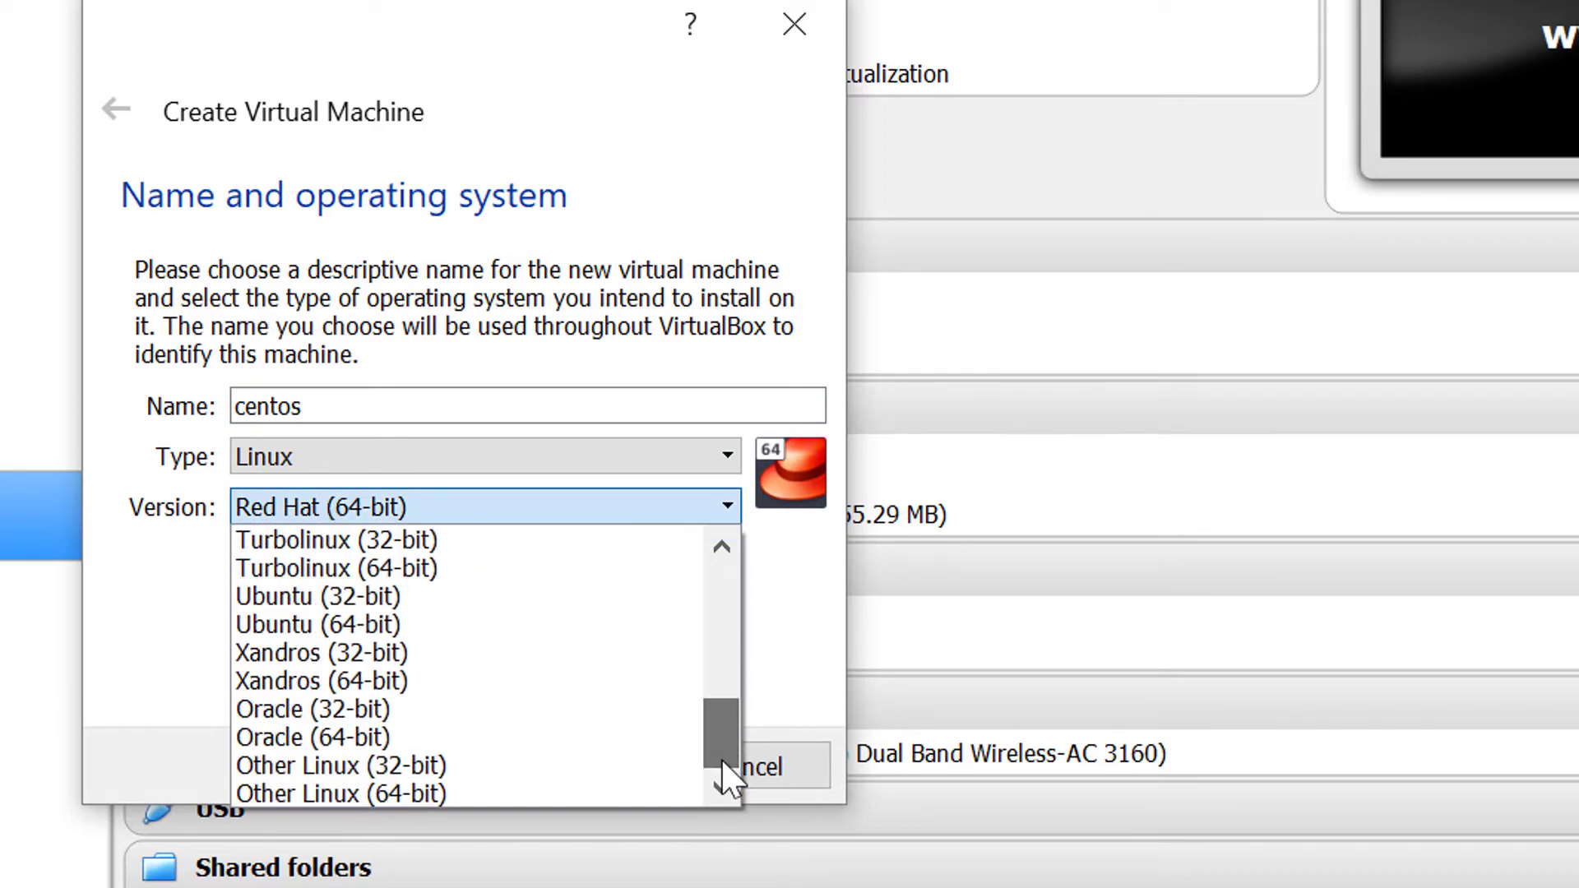
pyautogui.click(339, 789)
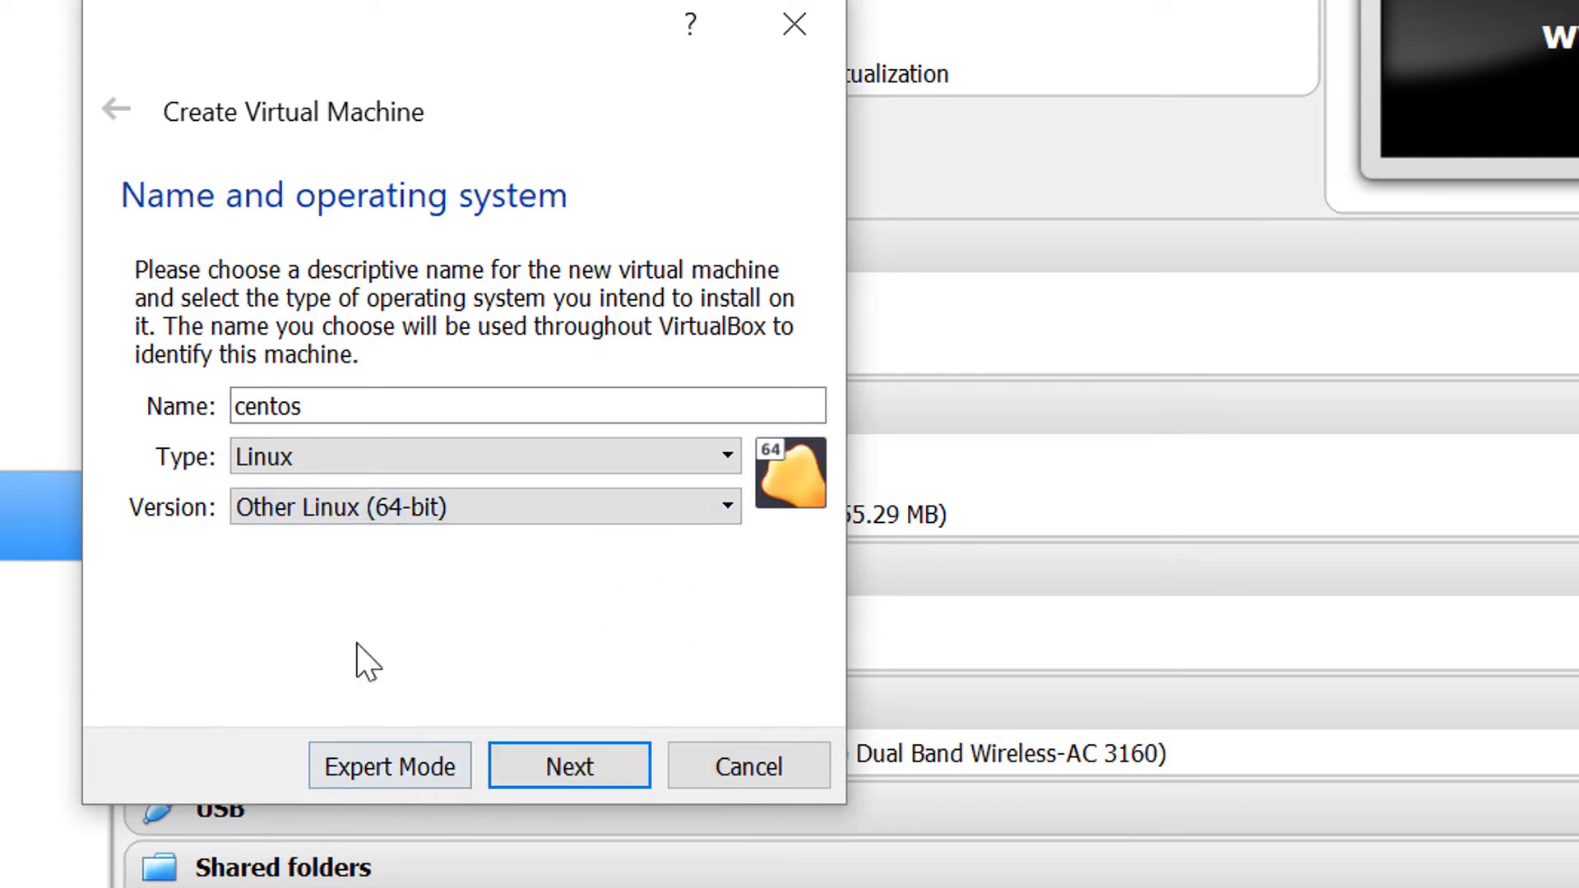
pyautogui.click(569, 766)
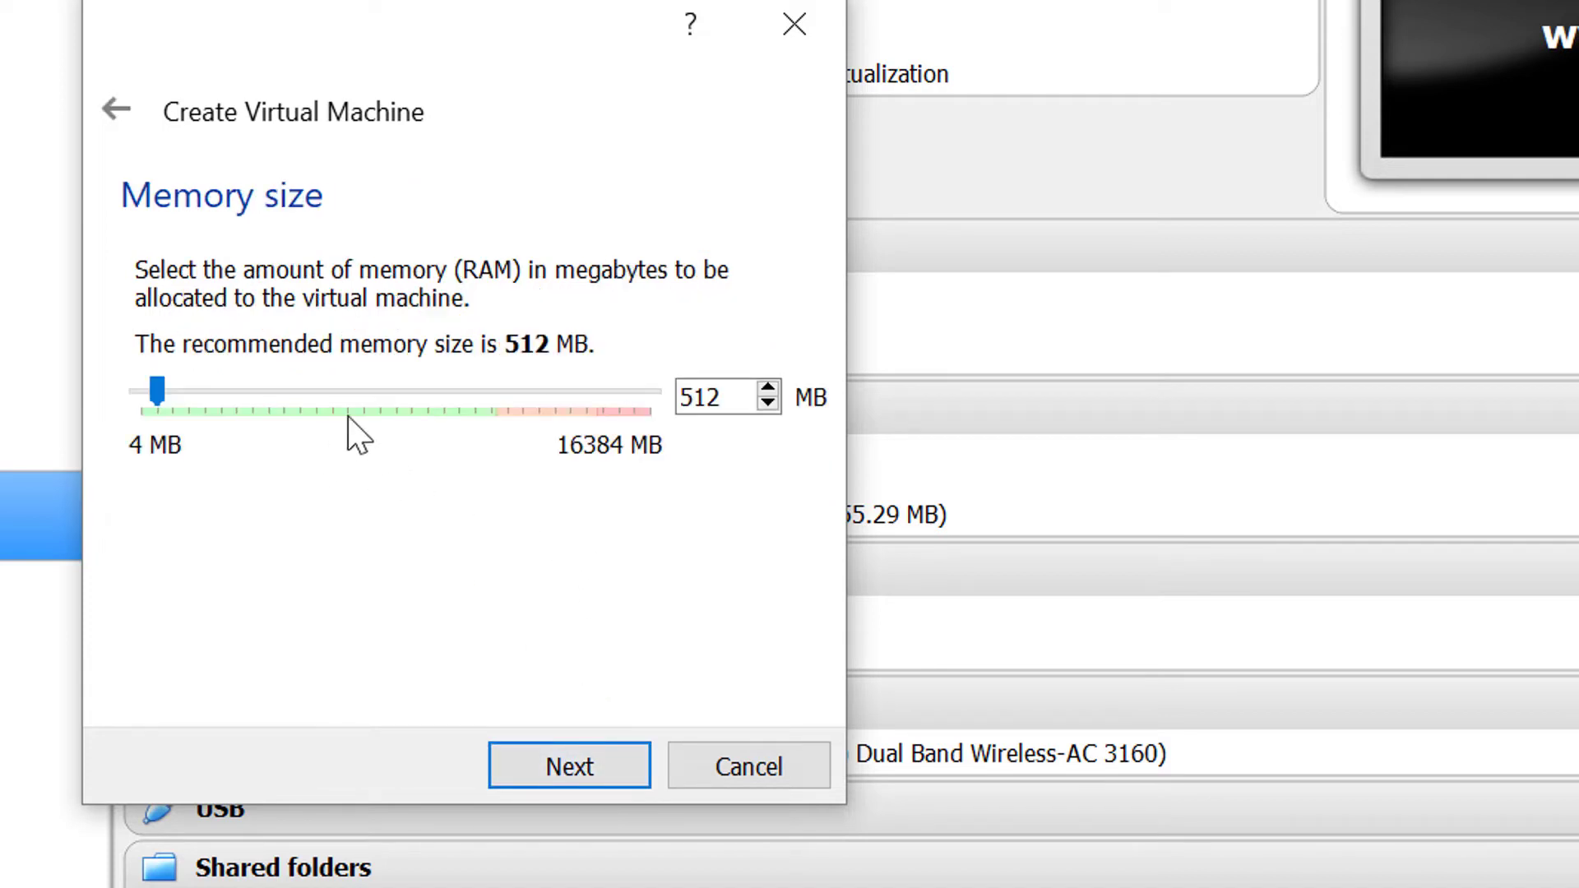
# - Allocate 2048 MB of memory to the new virtual machine
pyautogui.doubleClick(298, 393)
pyautogui.click(299, 393)
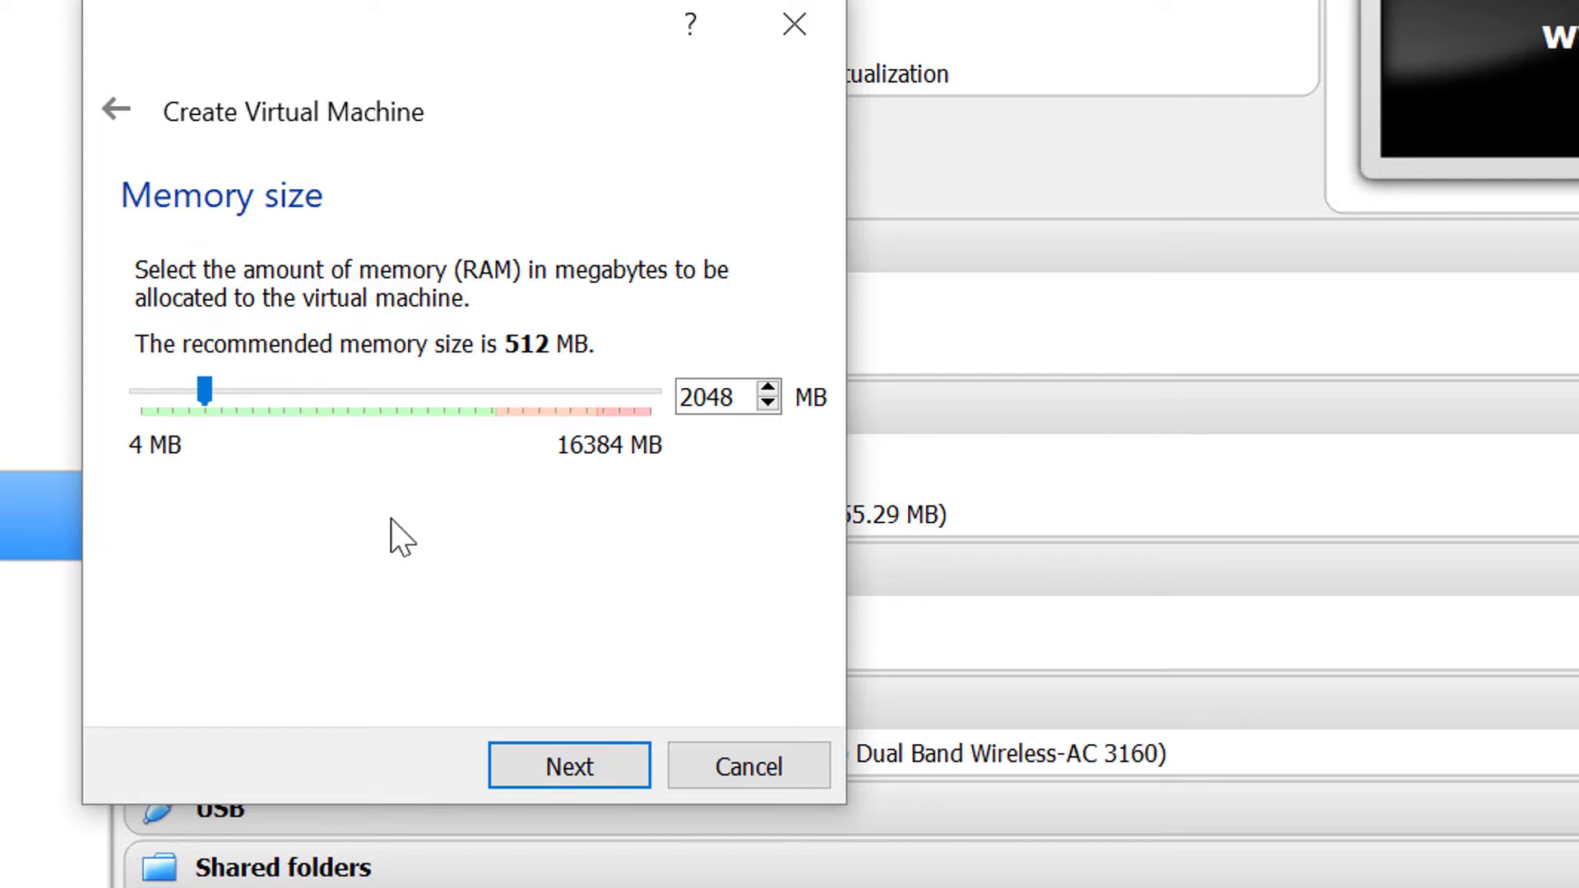
pyautogui.click(589, 781)
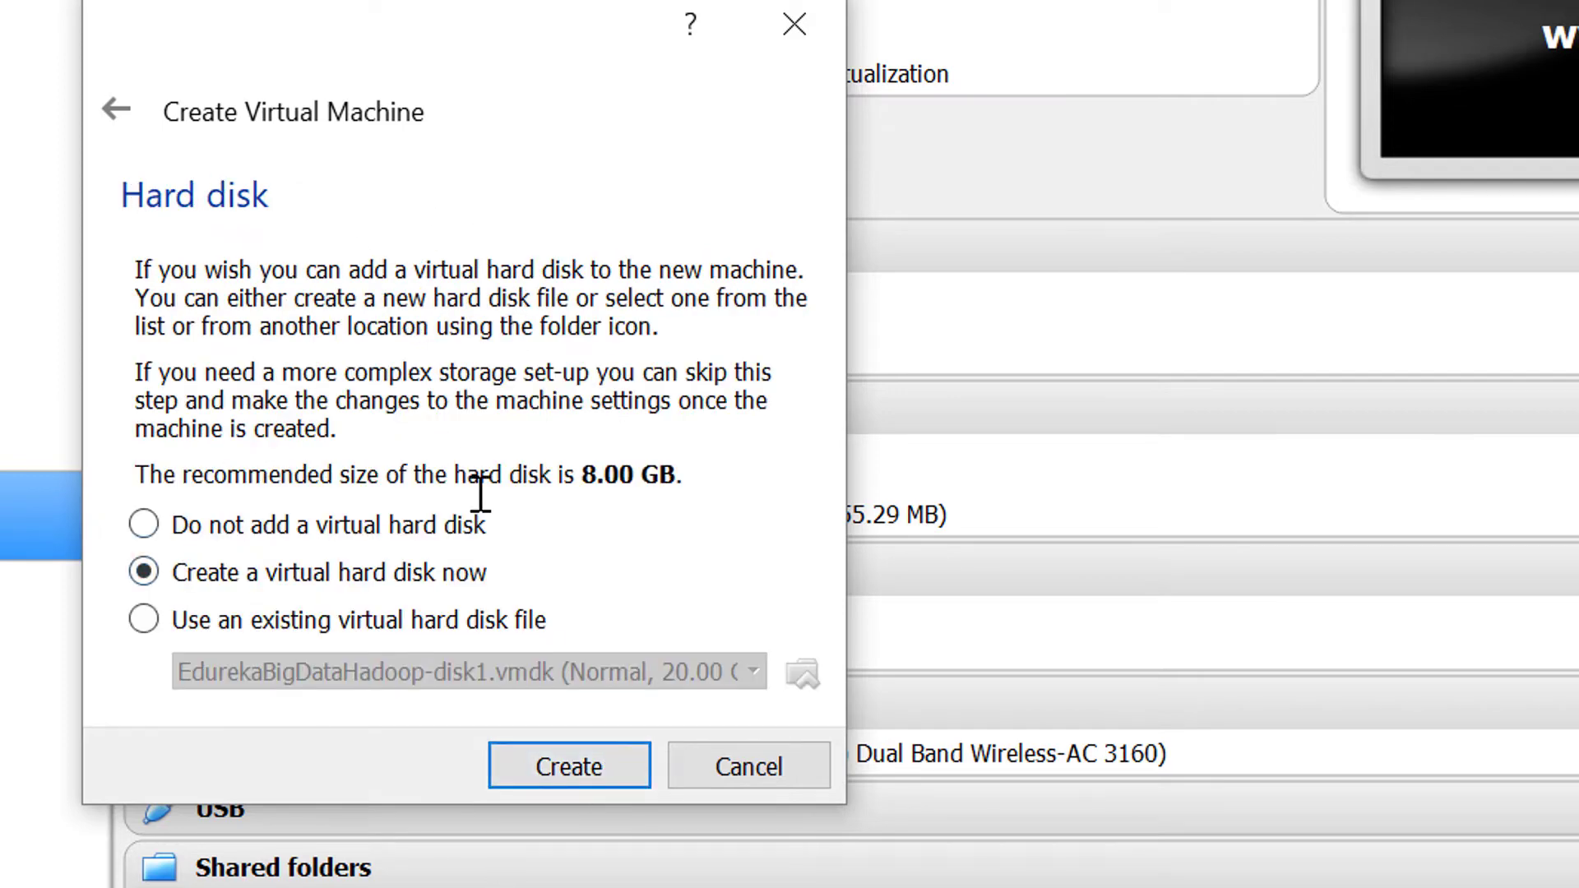
# - Choose to create a new virtual hard disk of type VMDK (Virtual Machine Disk), keeping the default storage allocation
pyautogui.click(579, 781)
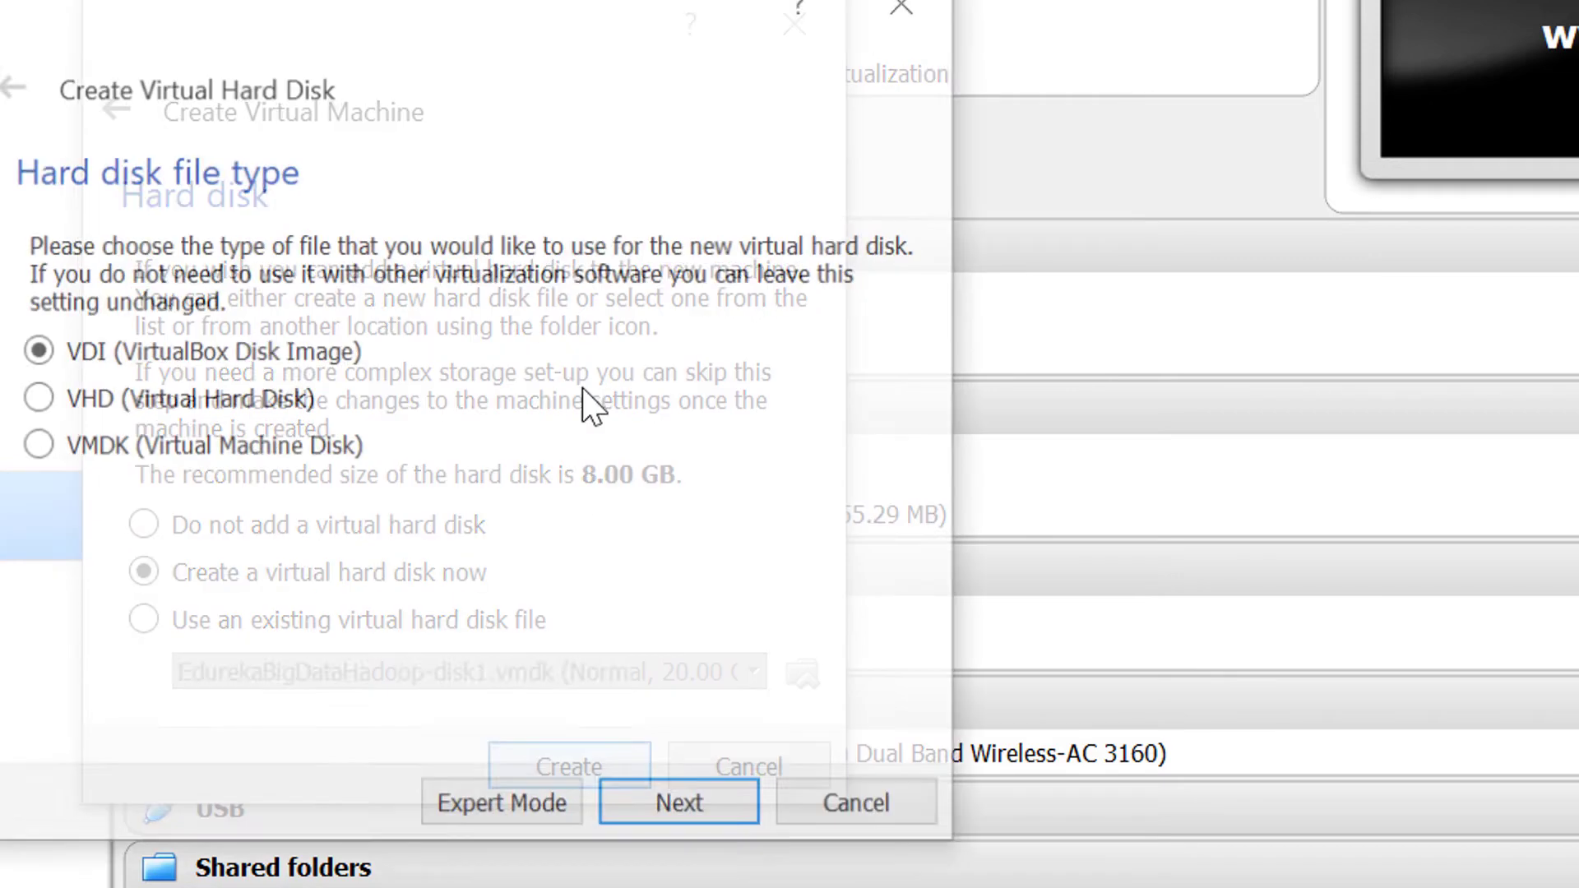
pyautogui.click(54, 448)
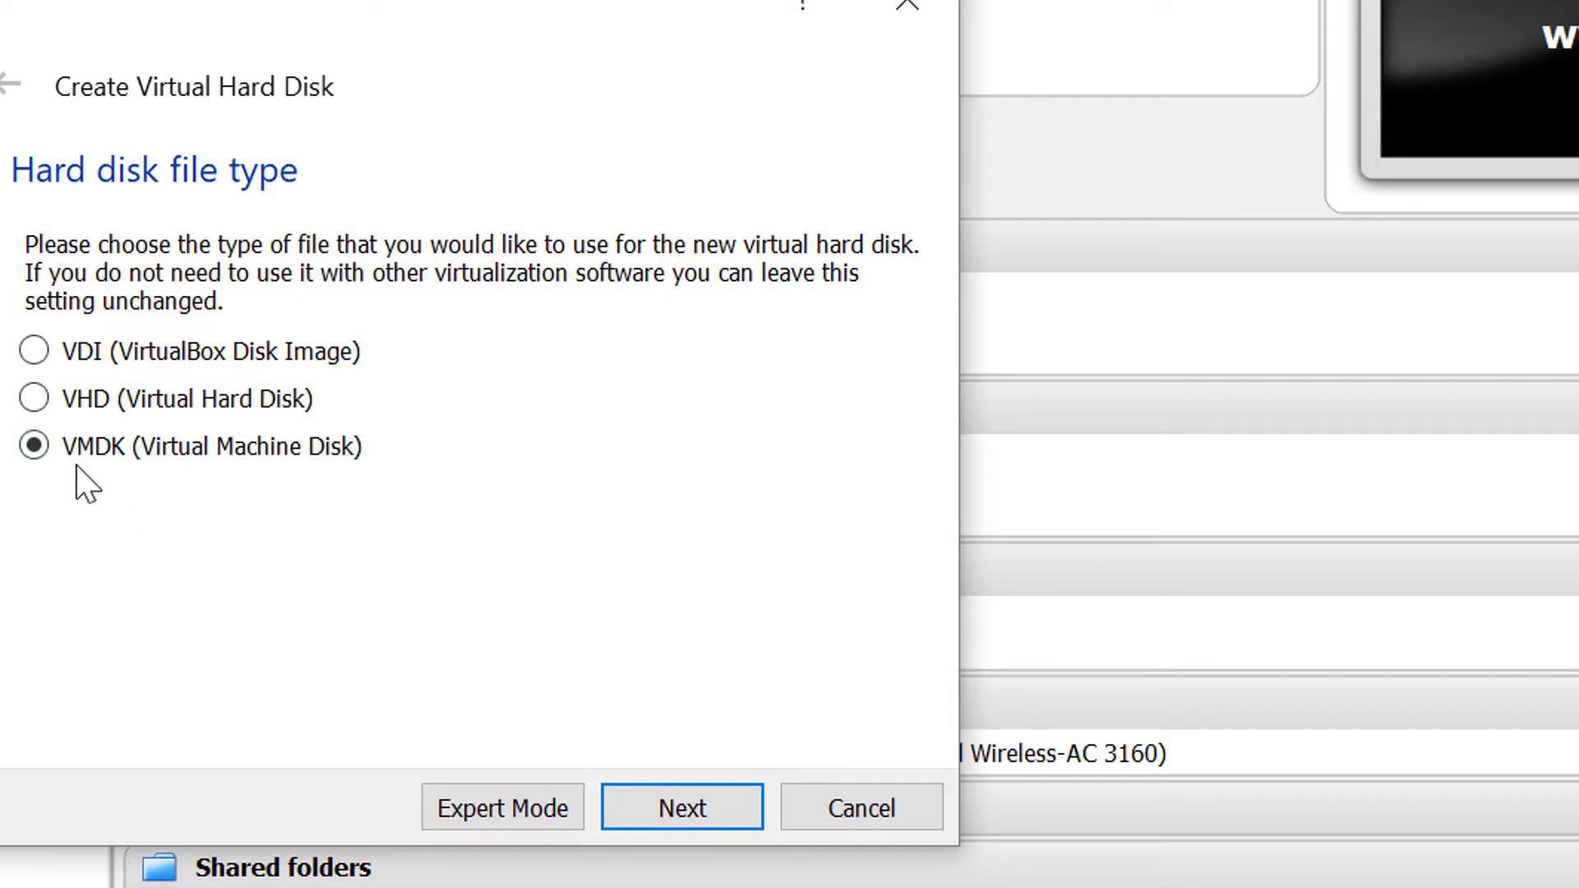
pyautogui.click(697, 818)
pyautogui.click(682, 818)
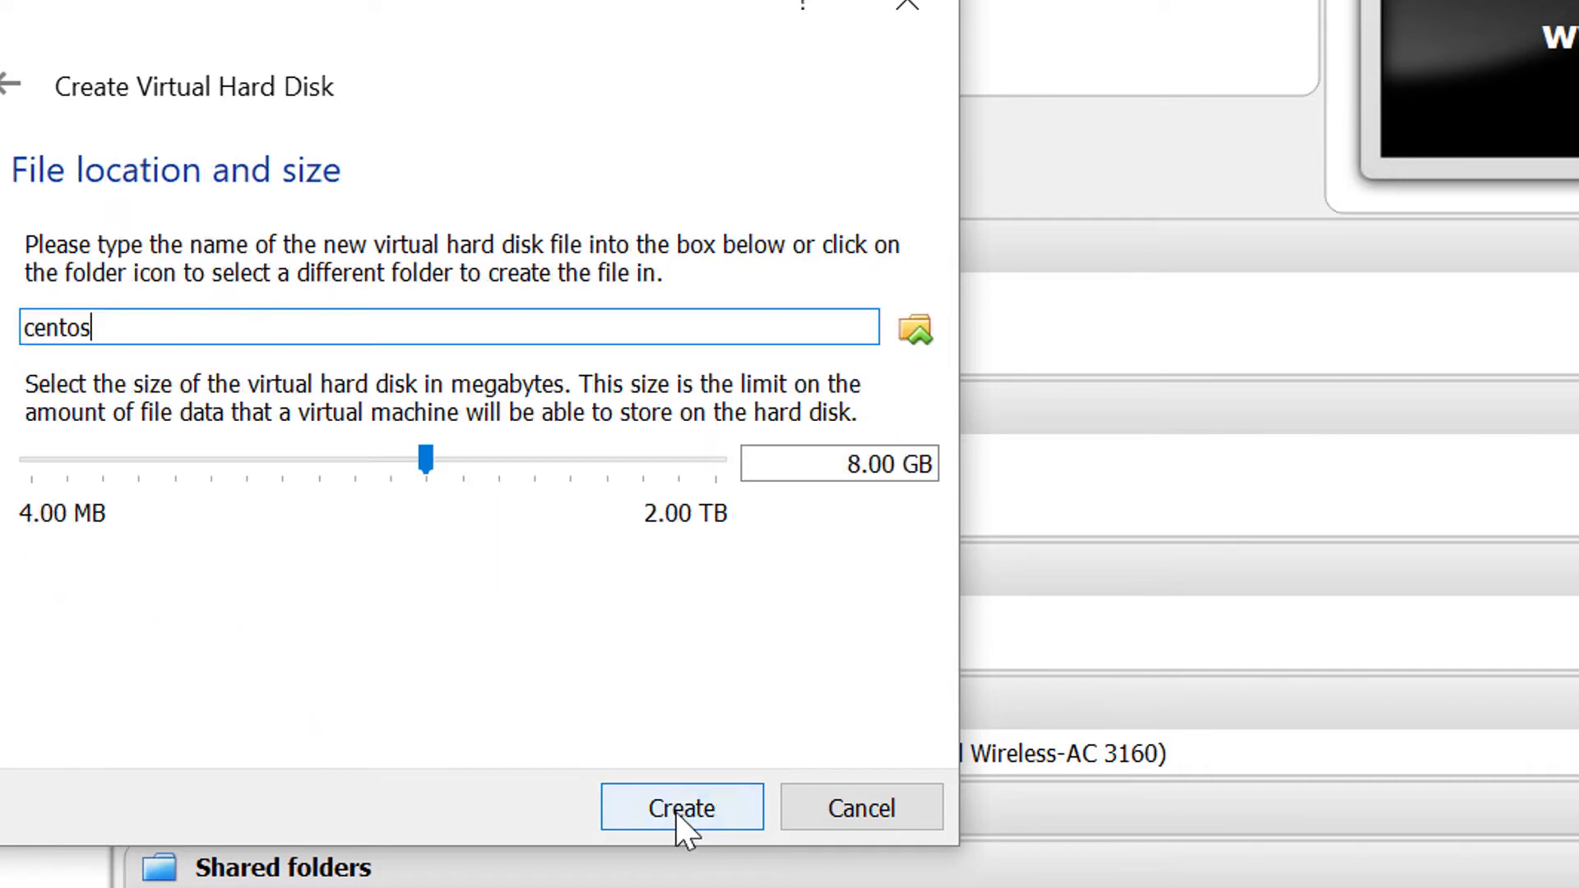
# - Keep the disk file name centos, set the virtual hard disk size to 32.00 GB and create it
pyautogui.click(916, 329)
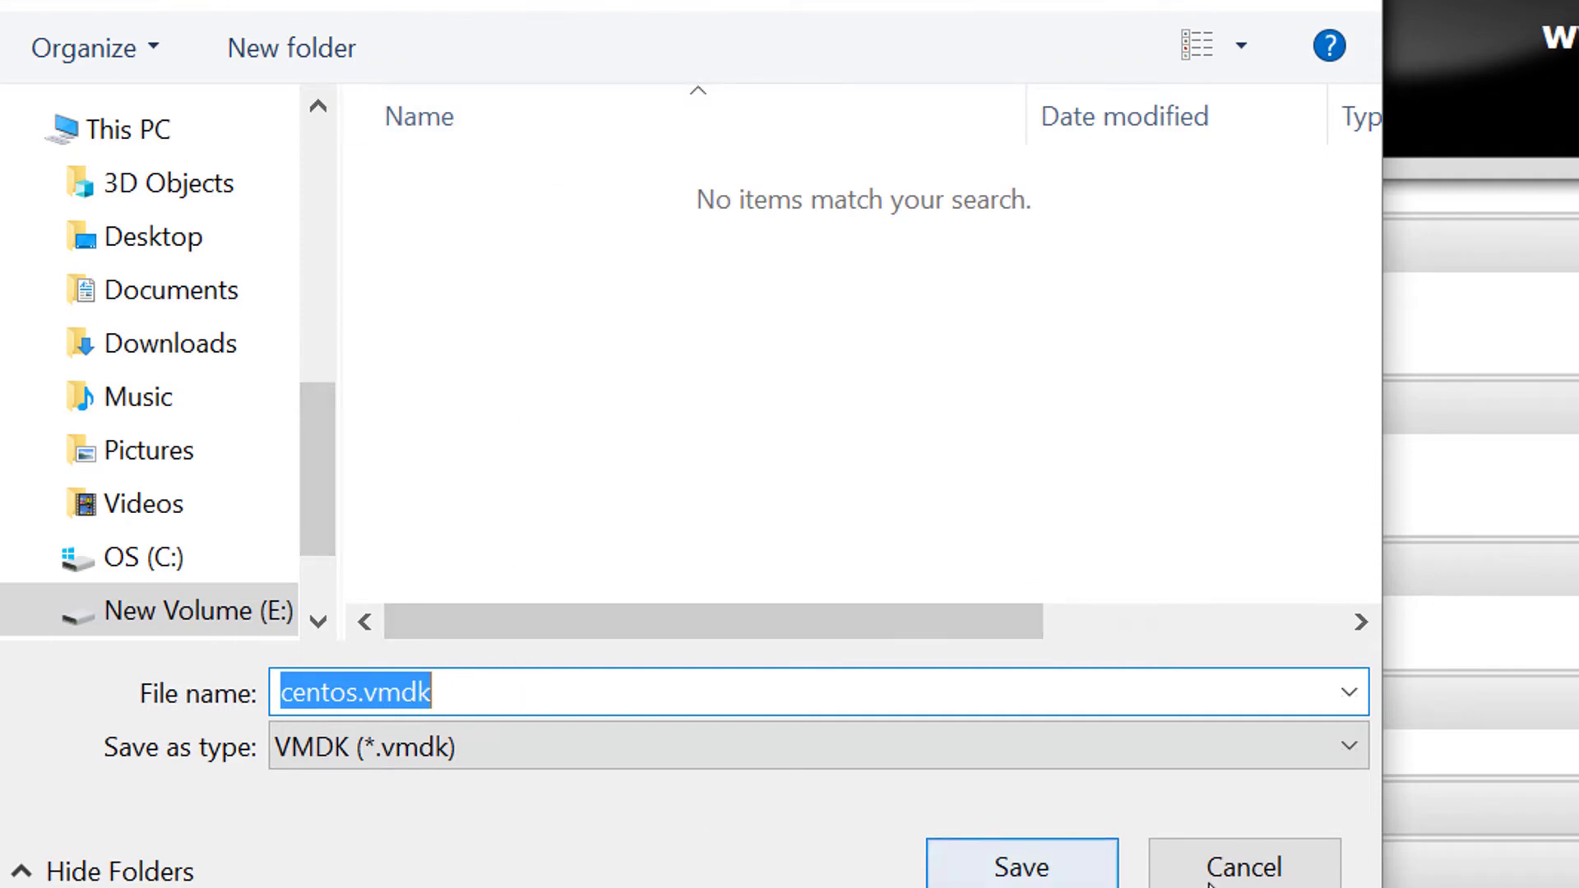
pyautogui.click(1258, 866)
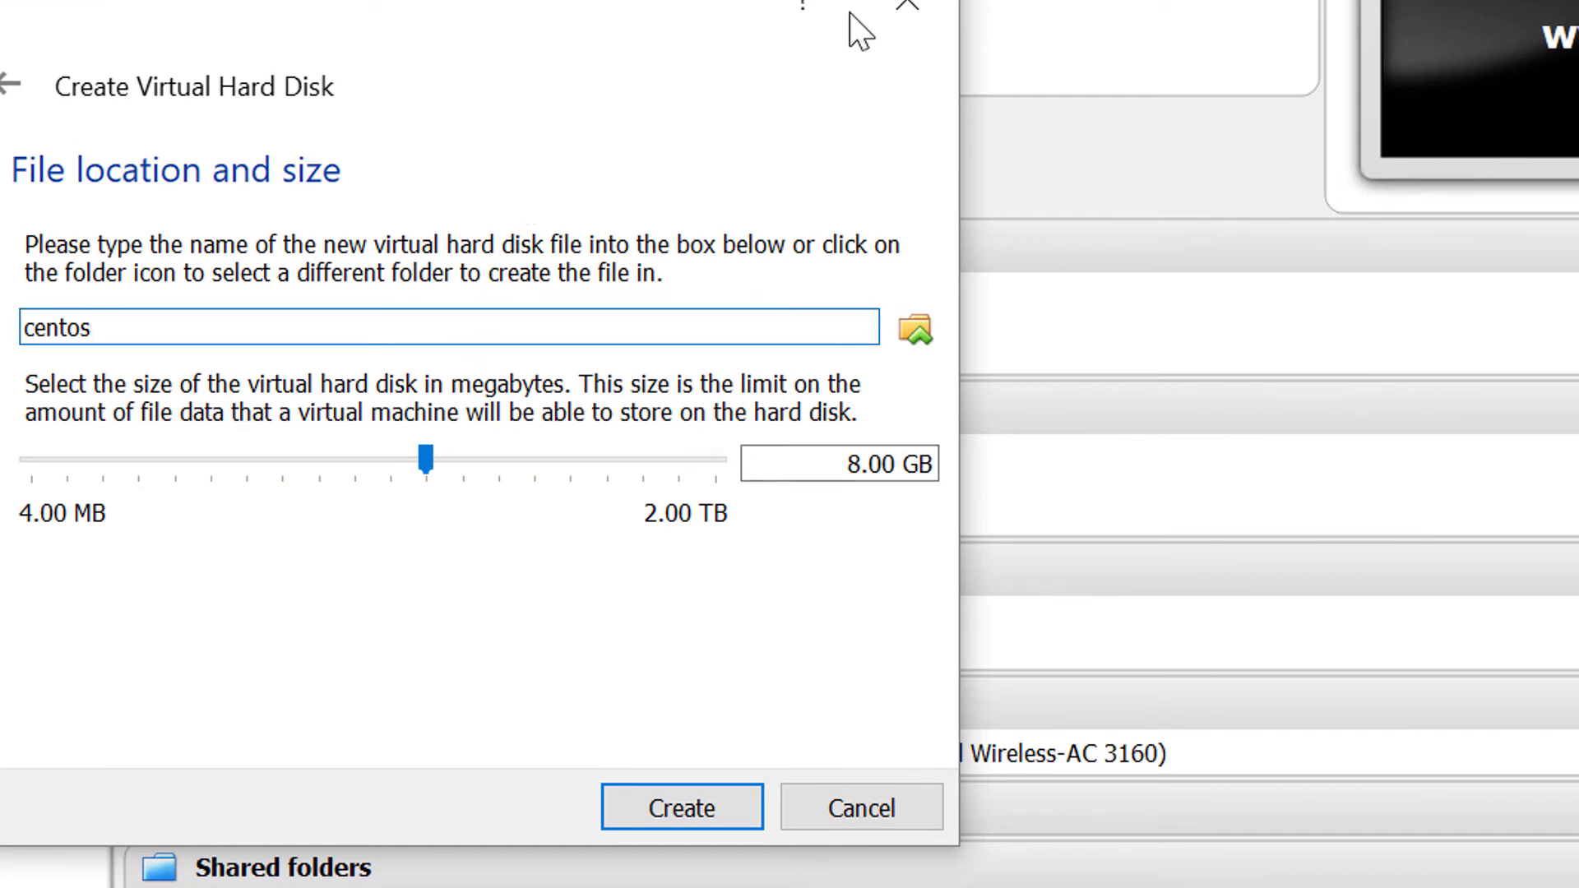
pyautogui.click(507, 462)
pyautogui.click(552, 459)
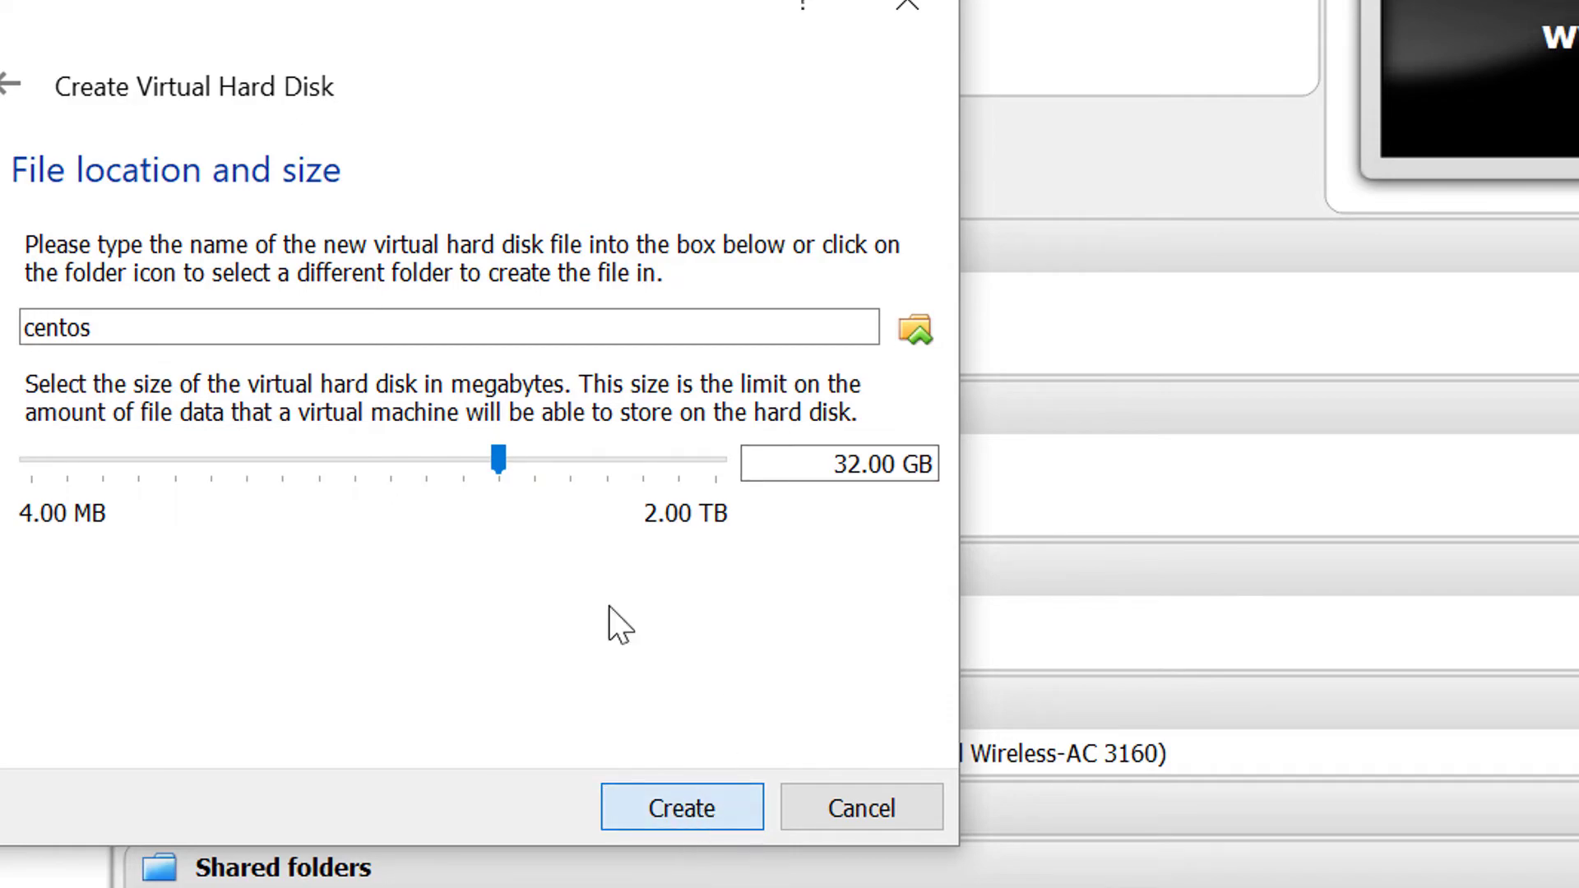
pyautogui.press('Return')
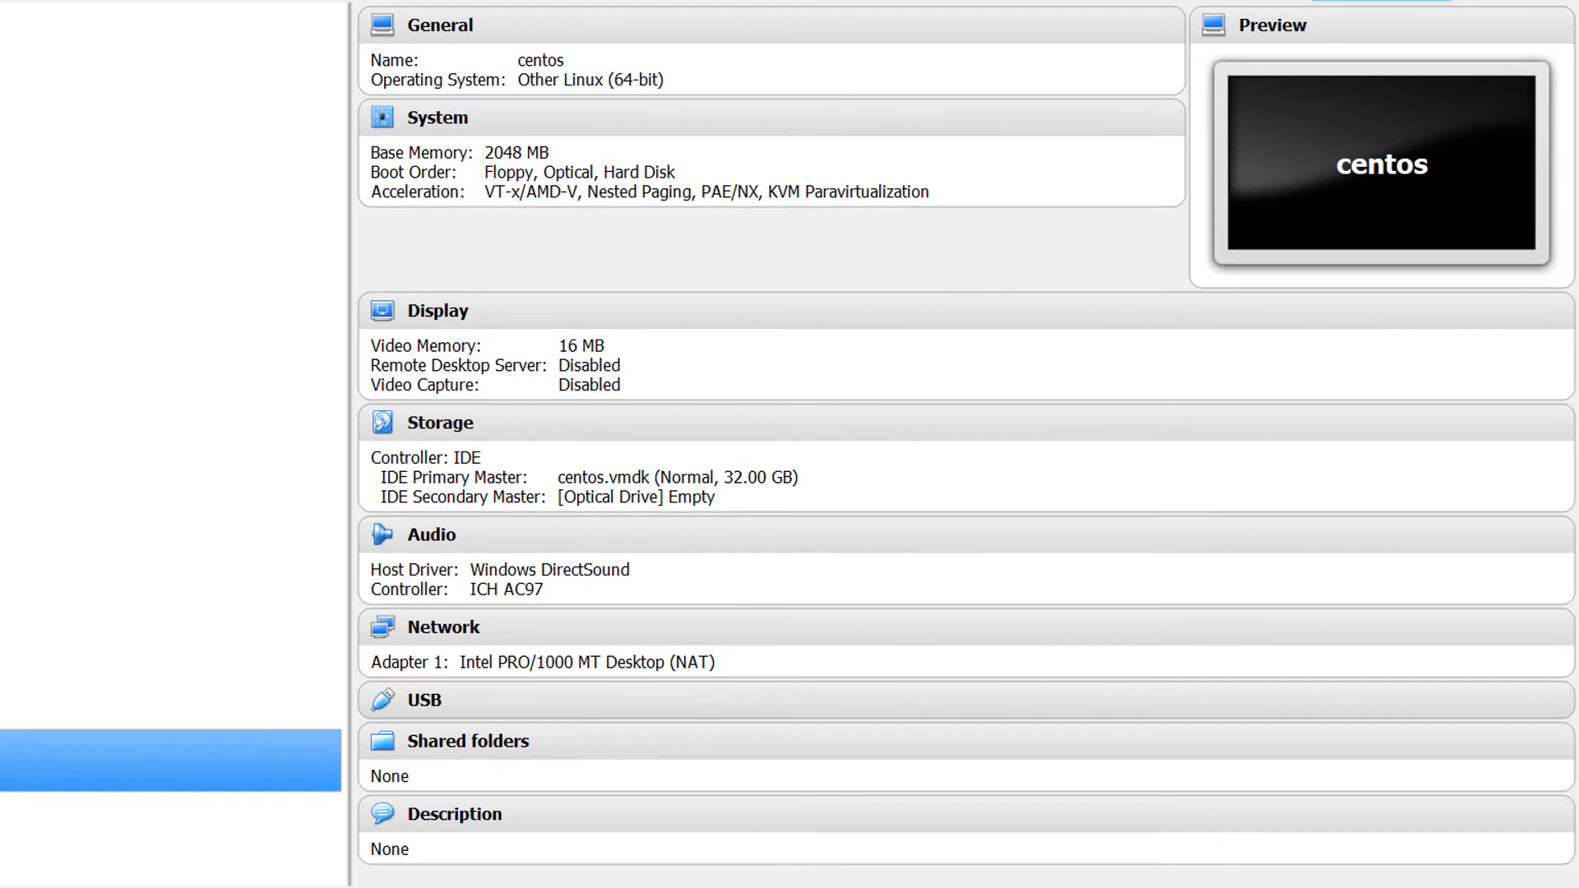
# - In the centos machine's storage settings, load CentOS-7-x86_64-DVD-1611.iso into the empty optical drive
pyautogui.rightClick(24, 871)
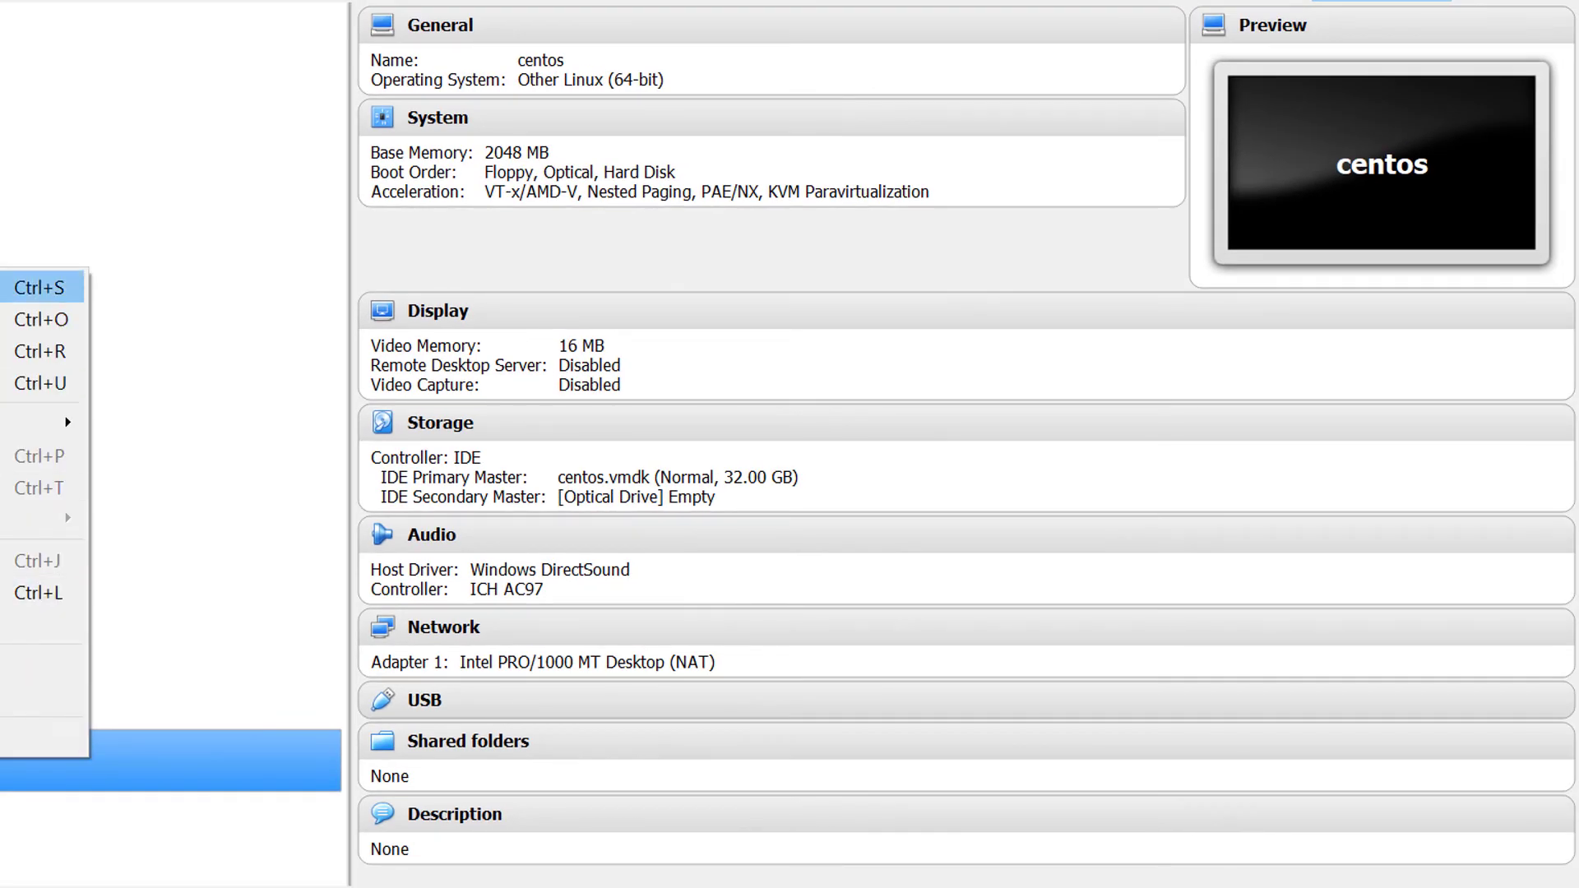
pyautogui.click(17, 287)
pyautogui.click(247, 297)
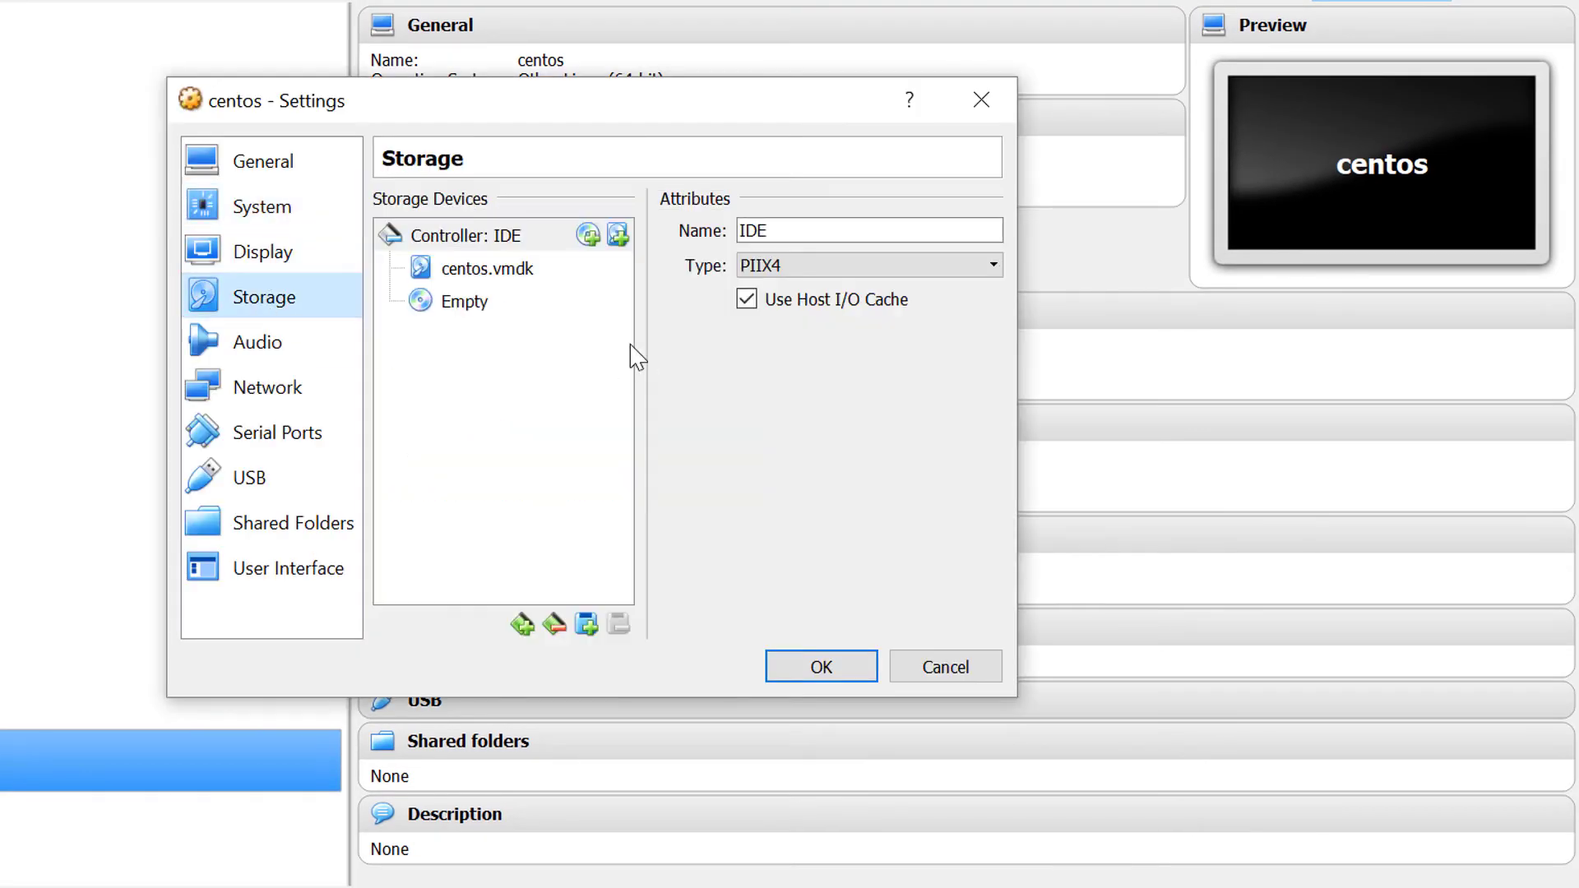
pyautogui.click(465, 304)
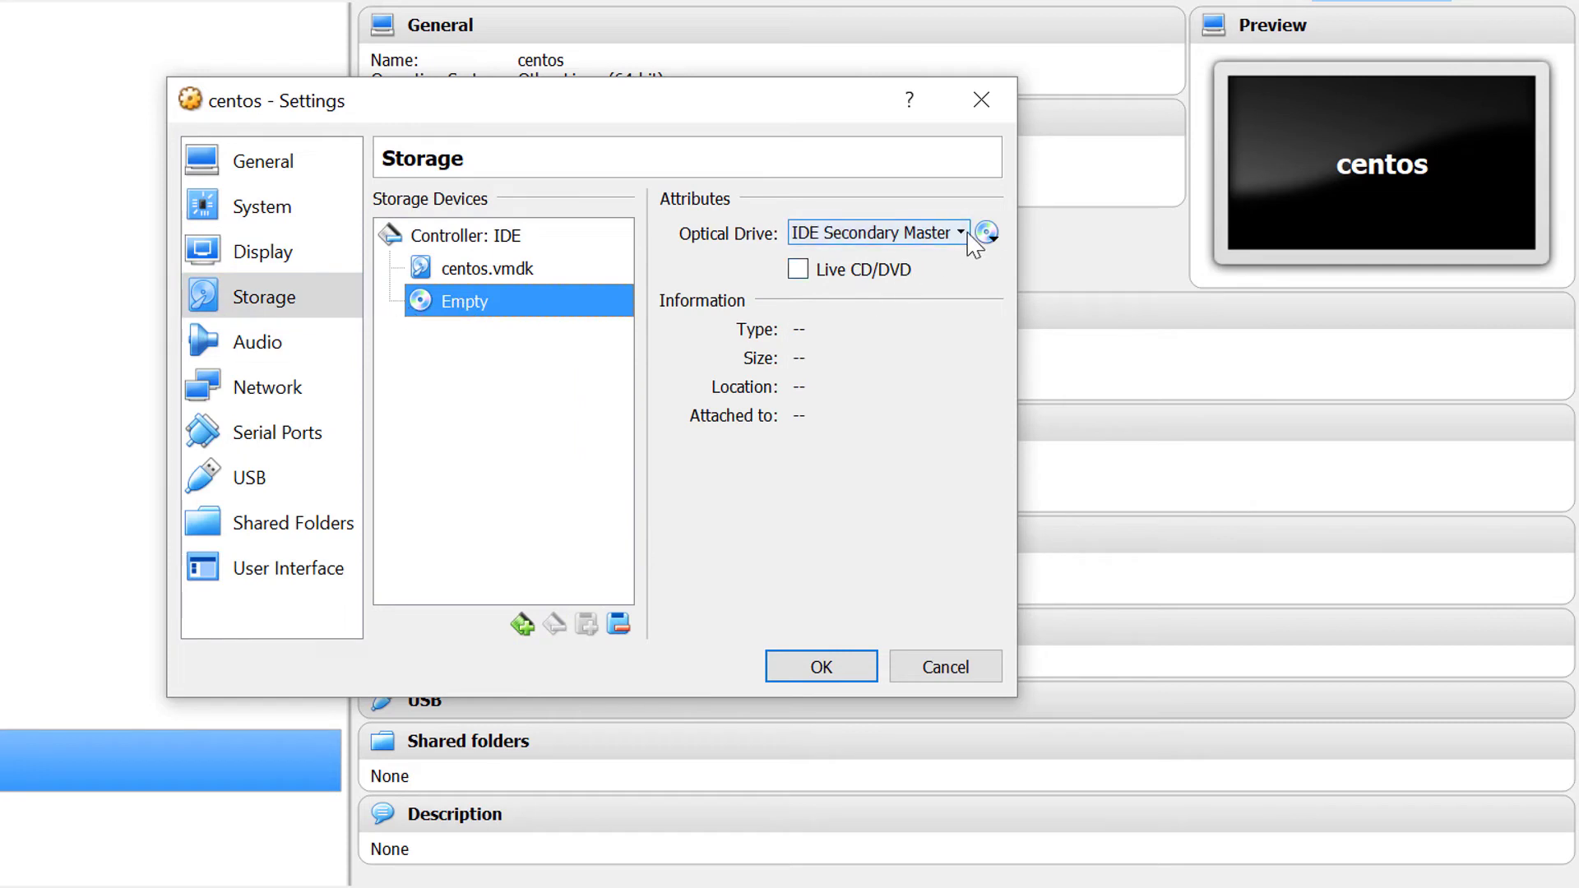
pyautogui.click(999, 236)
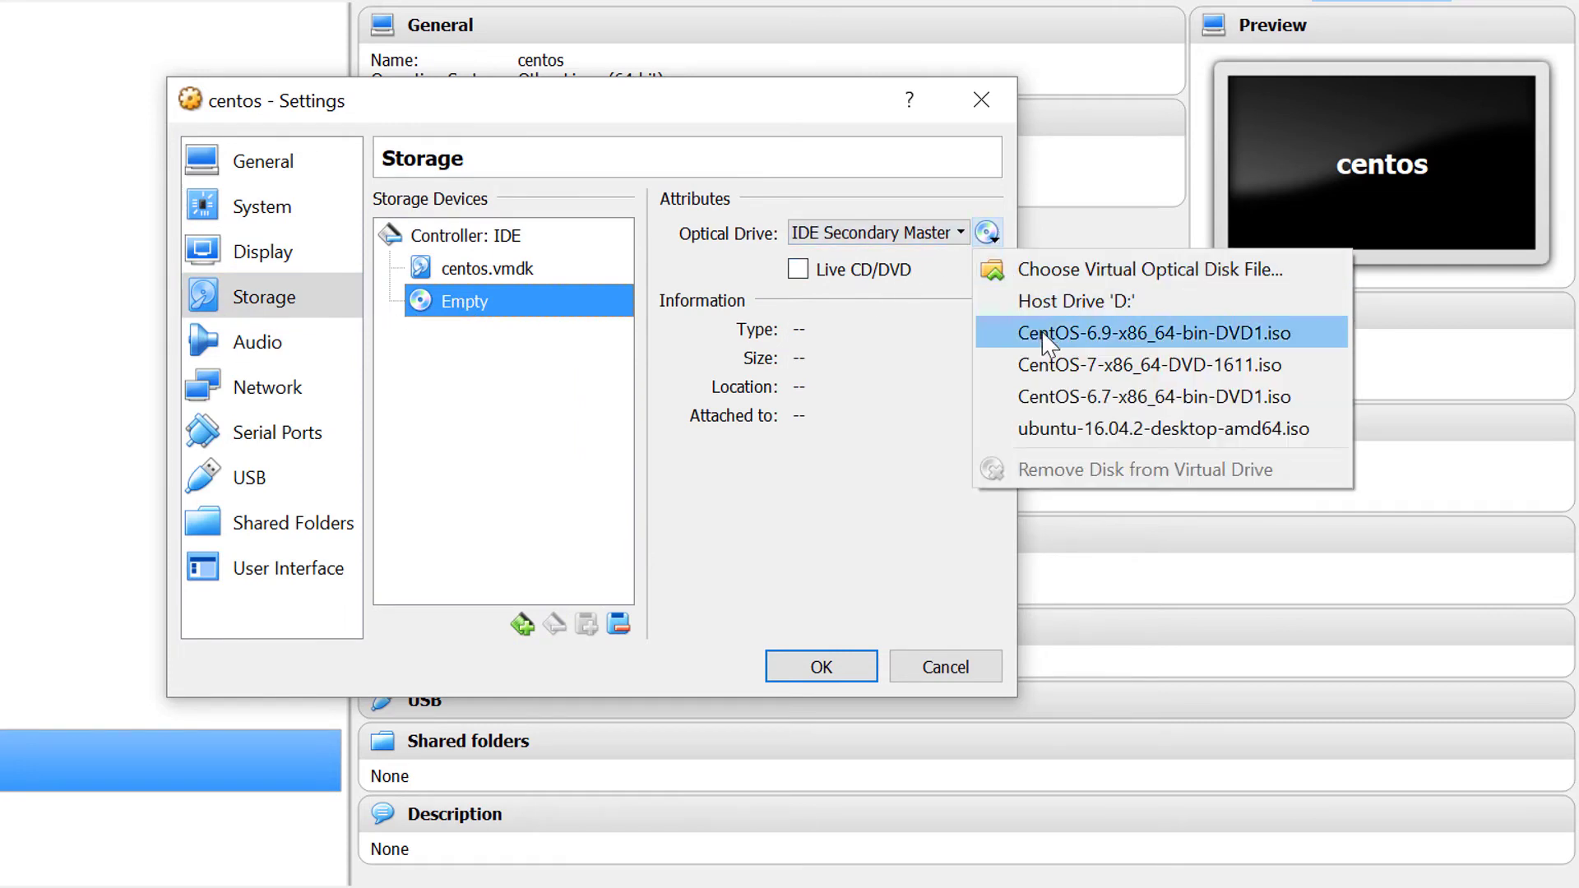
pyautogui.click(1066, 364)
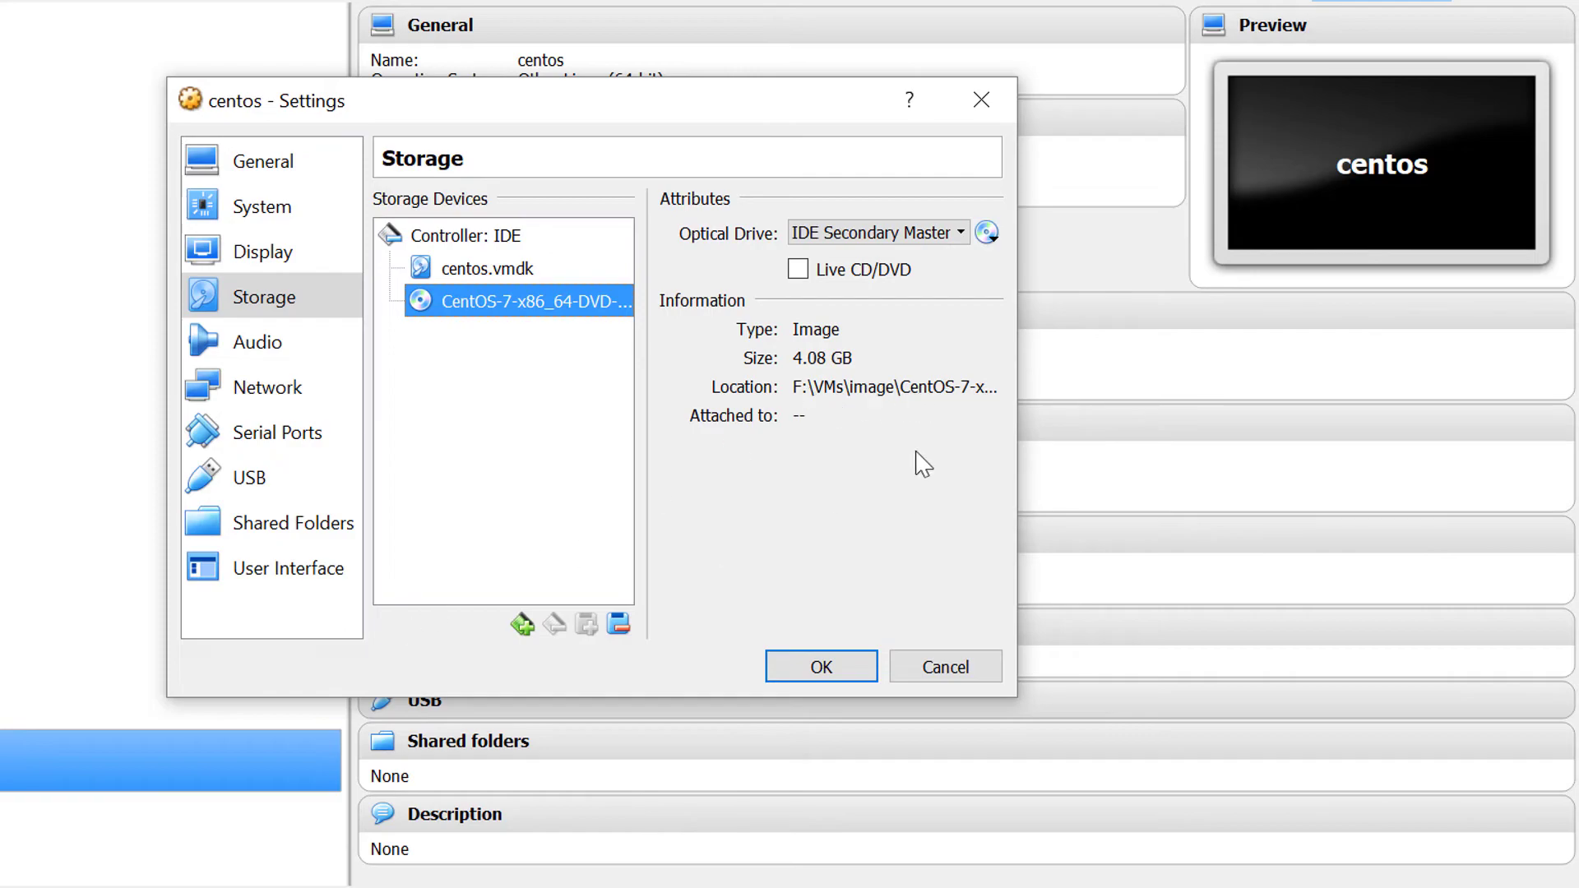
pyautogui.click(69, 882)
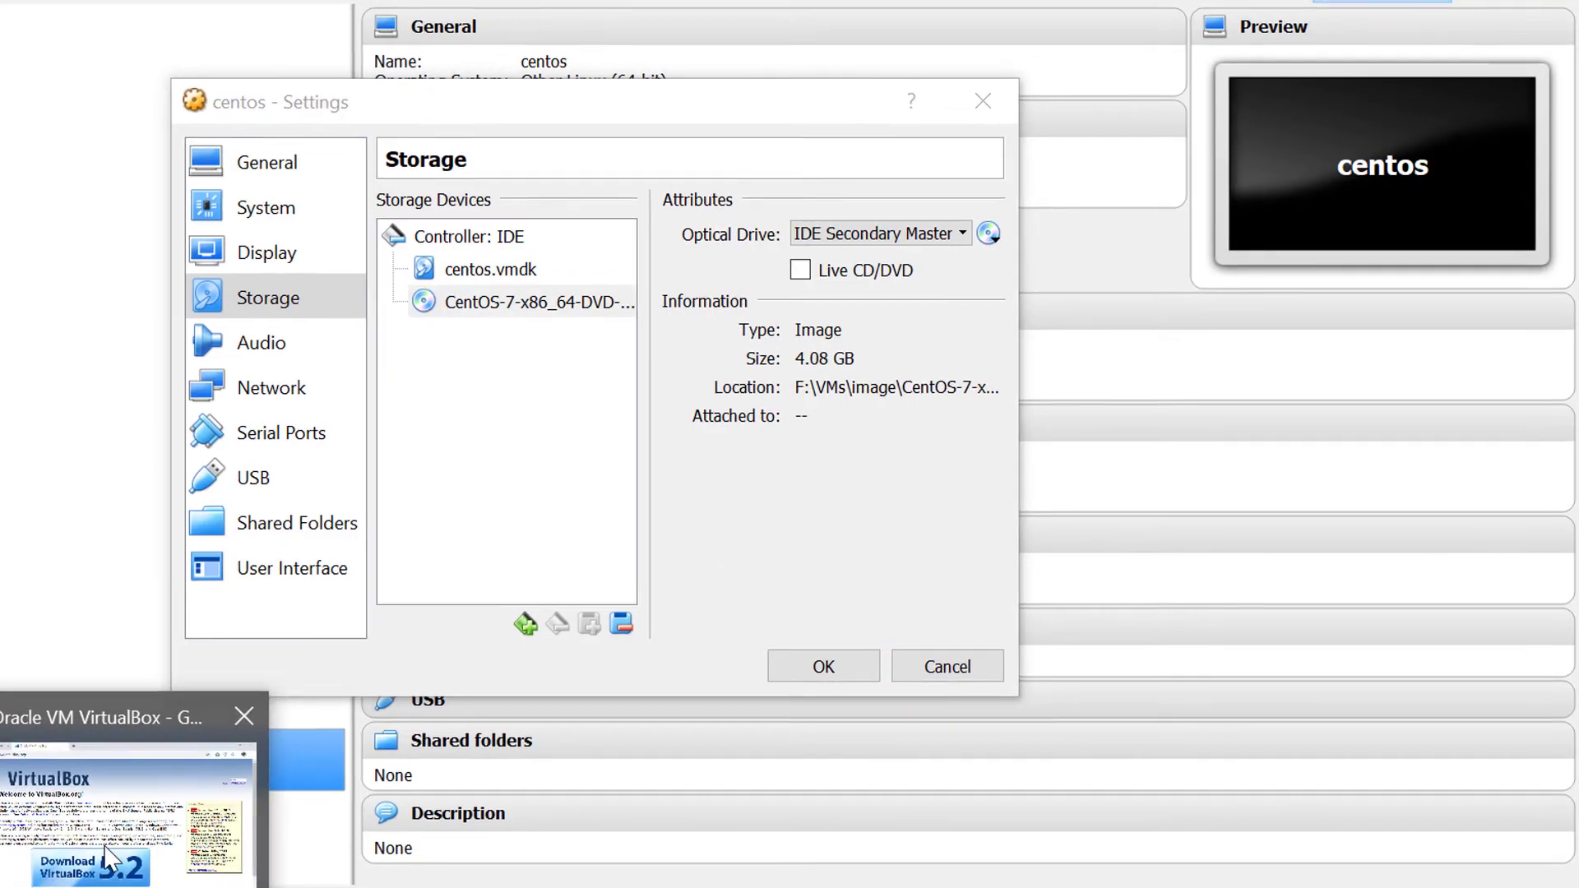
pyautogui.click(99, 860)
pyautogui.click(166, 17)
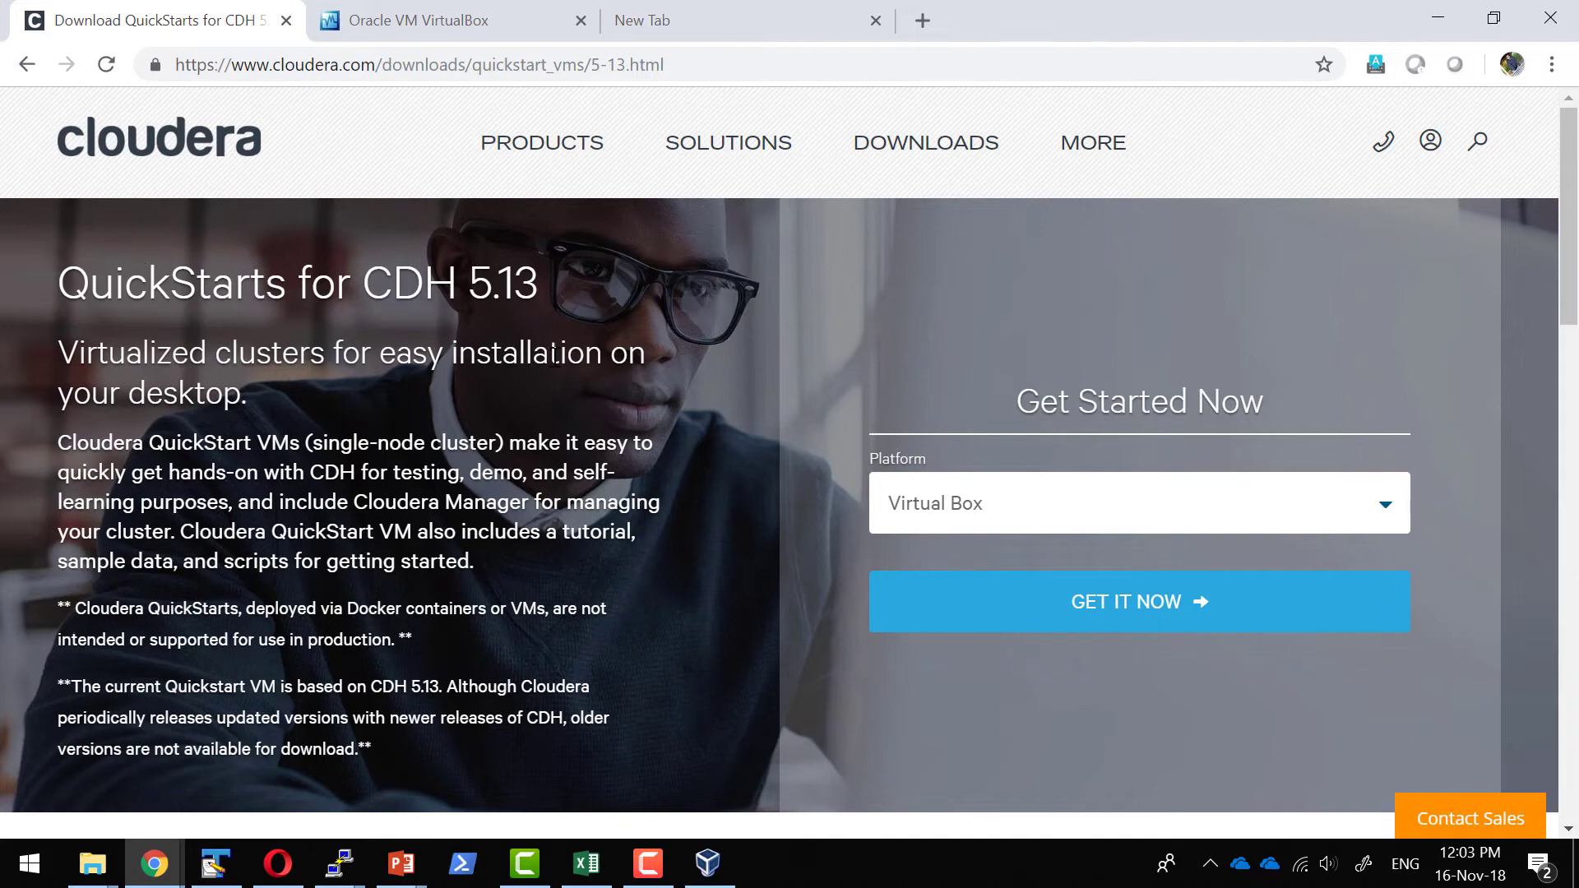
pyautogui.click(661, 20)
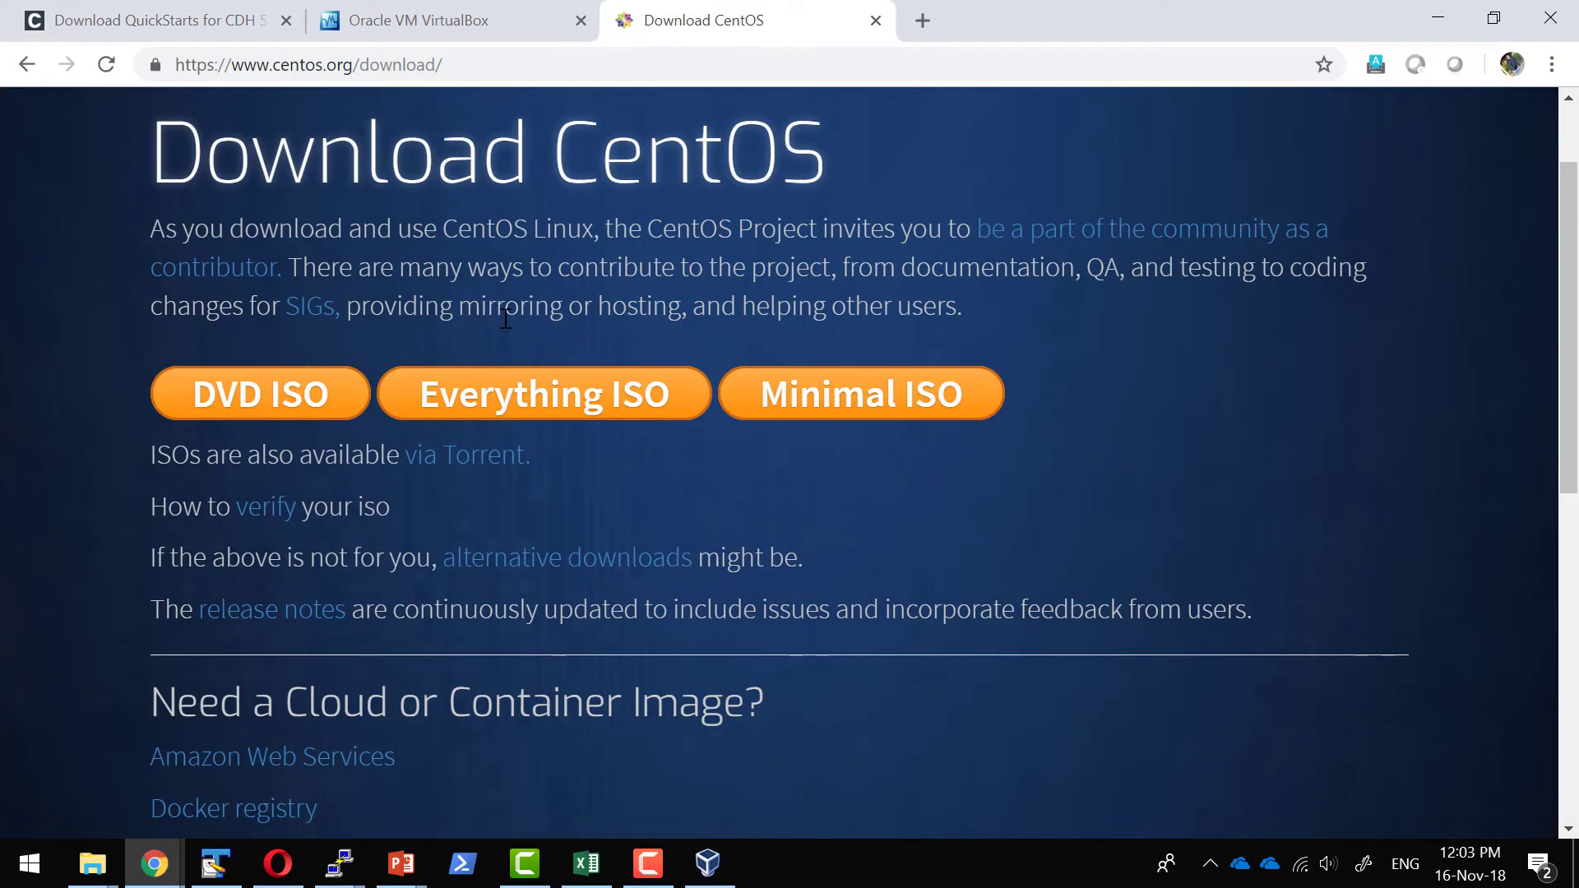
pyautogui.click(508, 567)
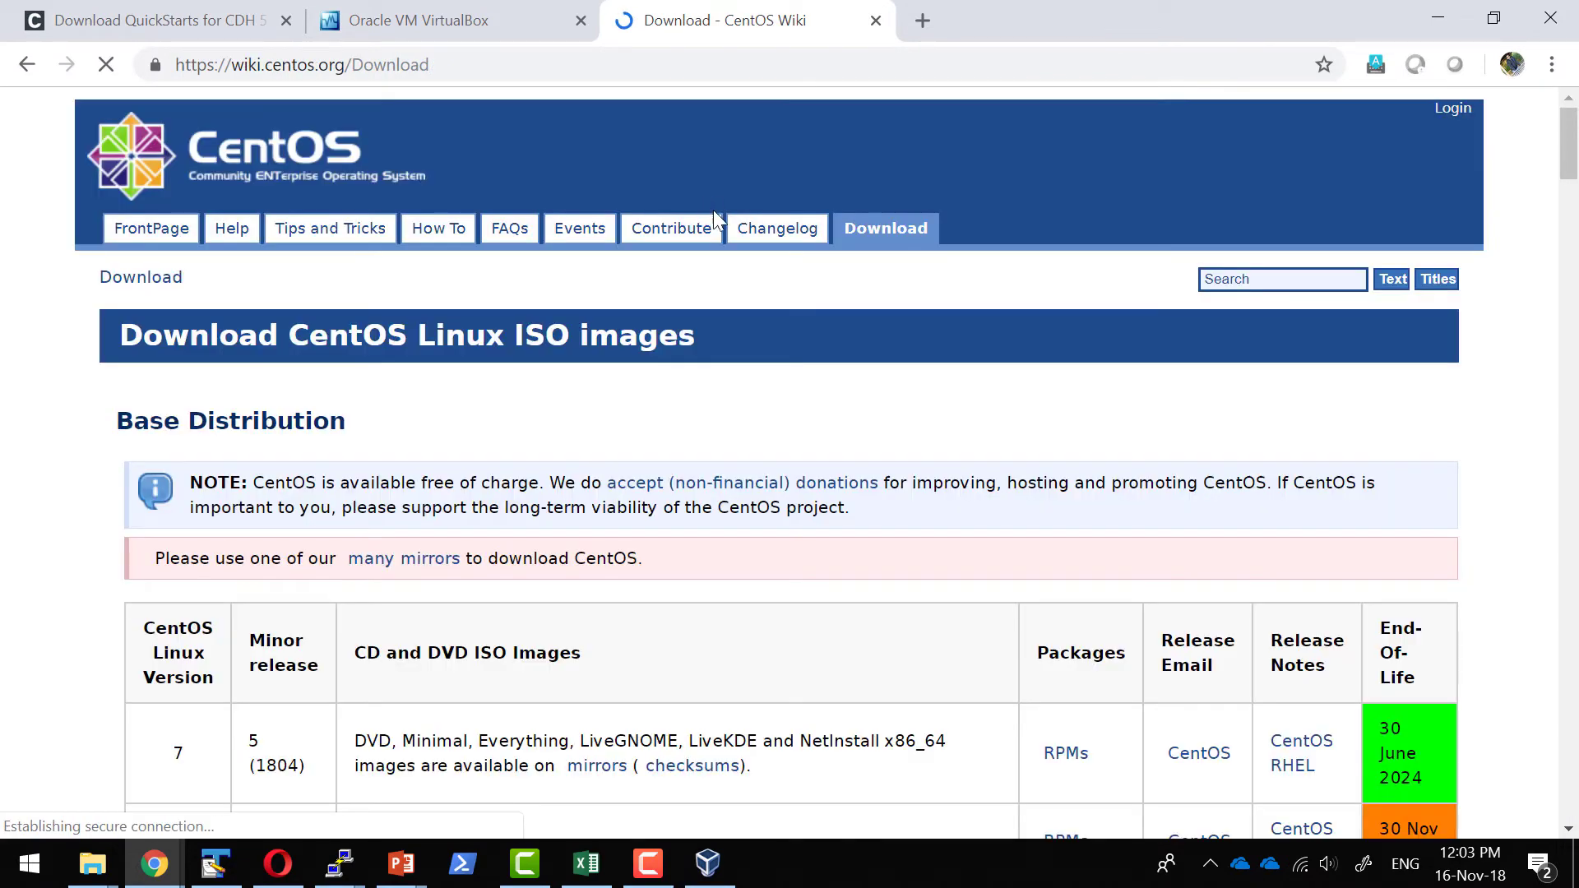
# - From the CentOS Linux ISO images table, open a mirror's directory of CentOS 7.5.1804 x86_64 ISO files
pyautogui.scroll(-3, 1287, 576)
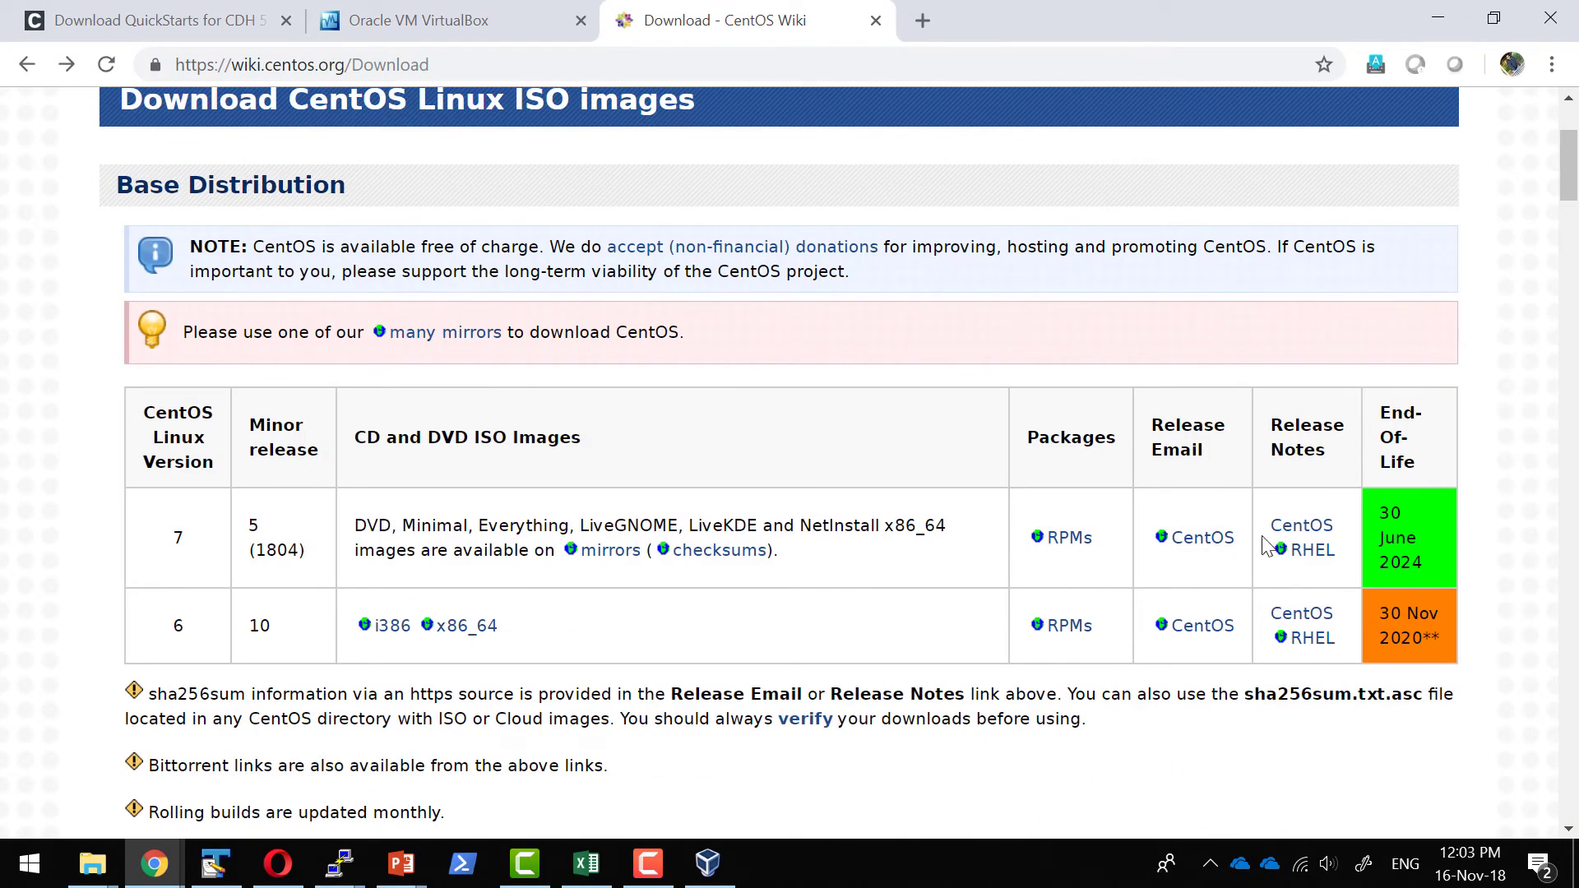
pyautogui.click(497, 625)
pyautogui.click(130, 370)
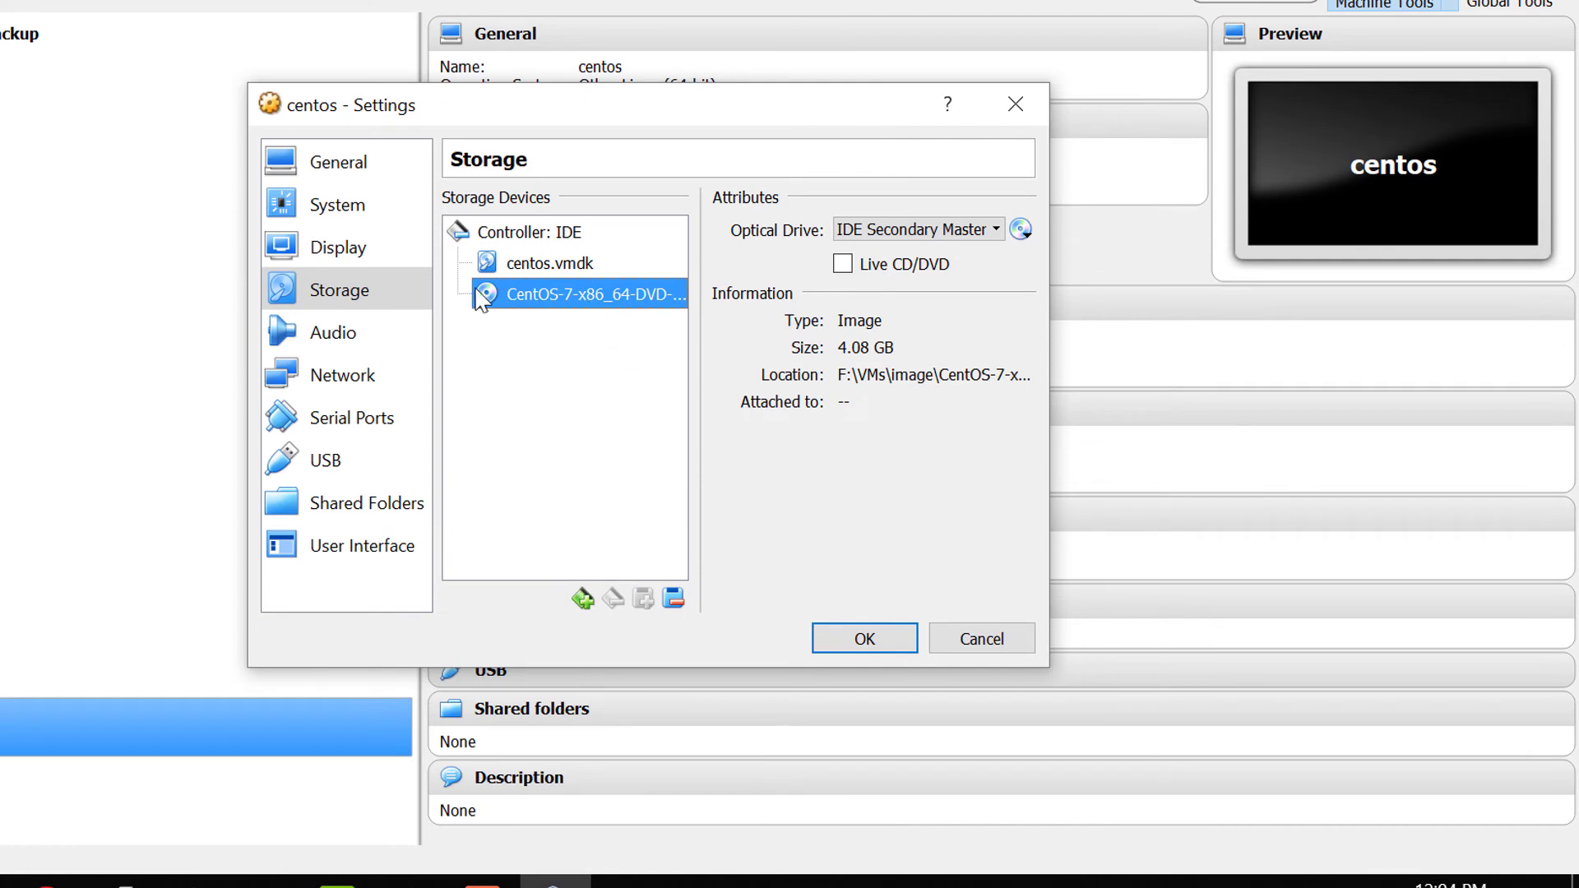
# - Back in VirtualBox's centos machine settings, move Optical to the top of the boot order and exclude Floppy from it
pyautogui.click(338, 215)
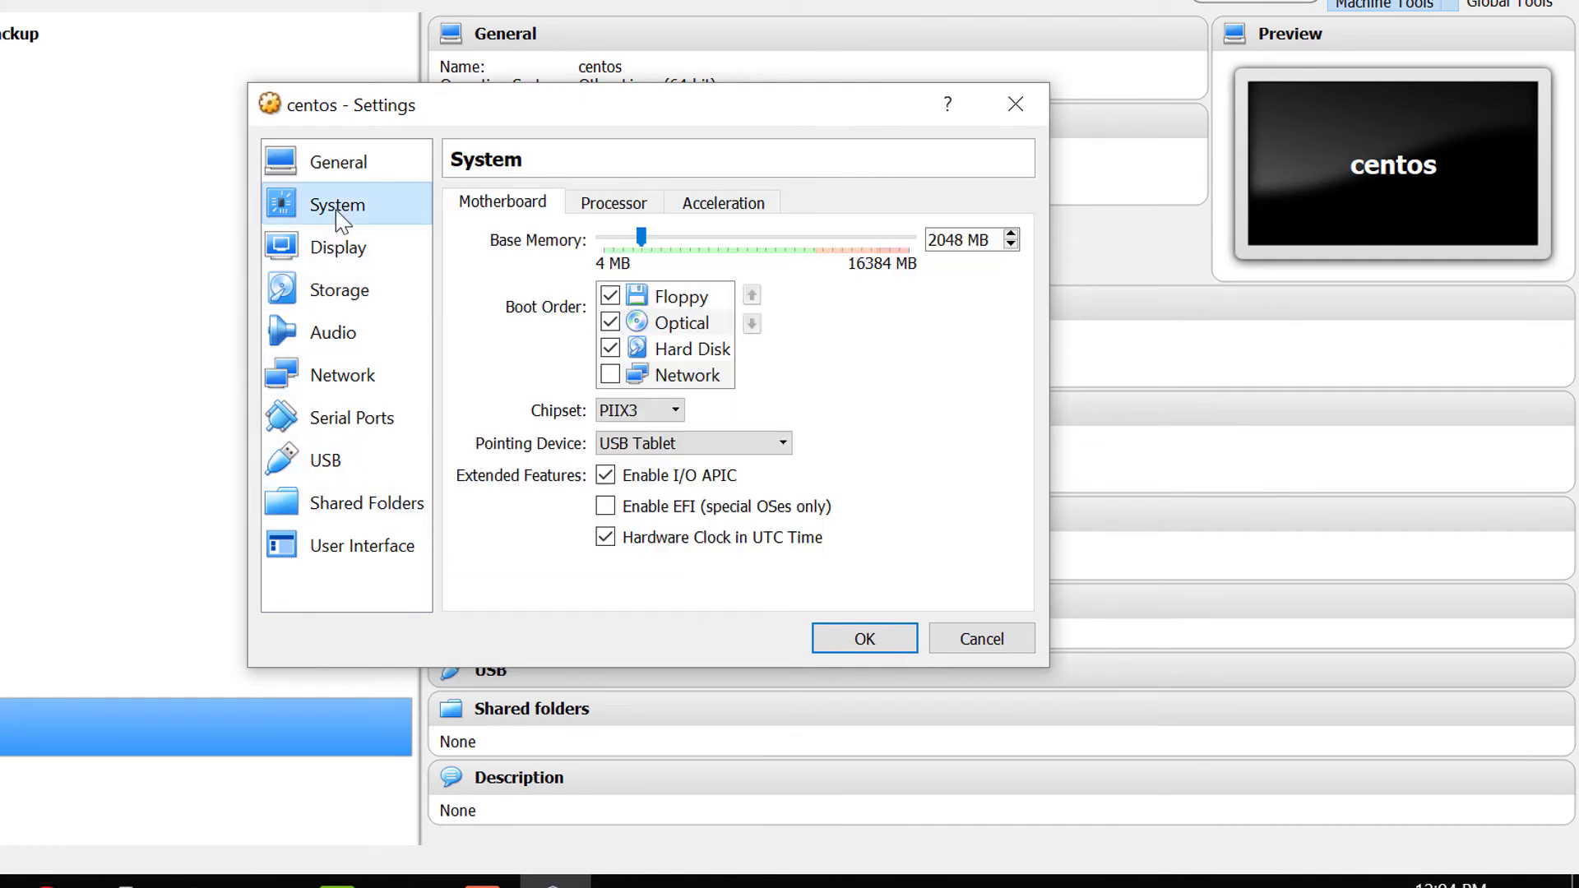
pyautogui.click(707, 326)
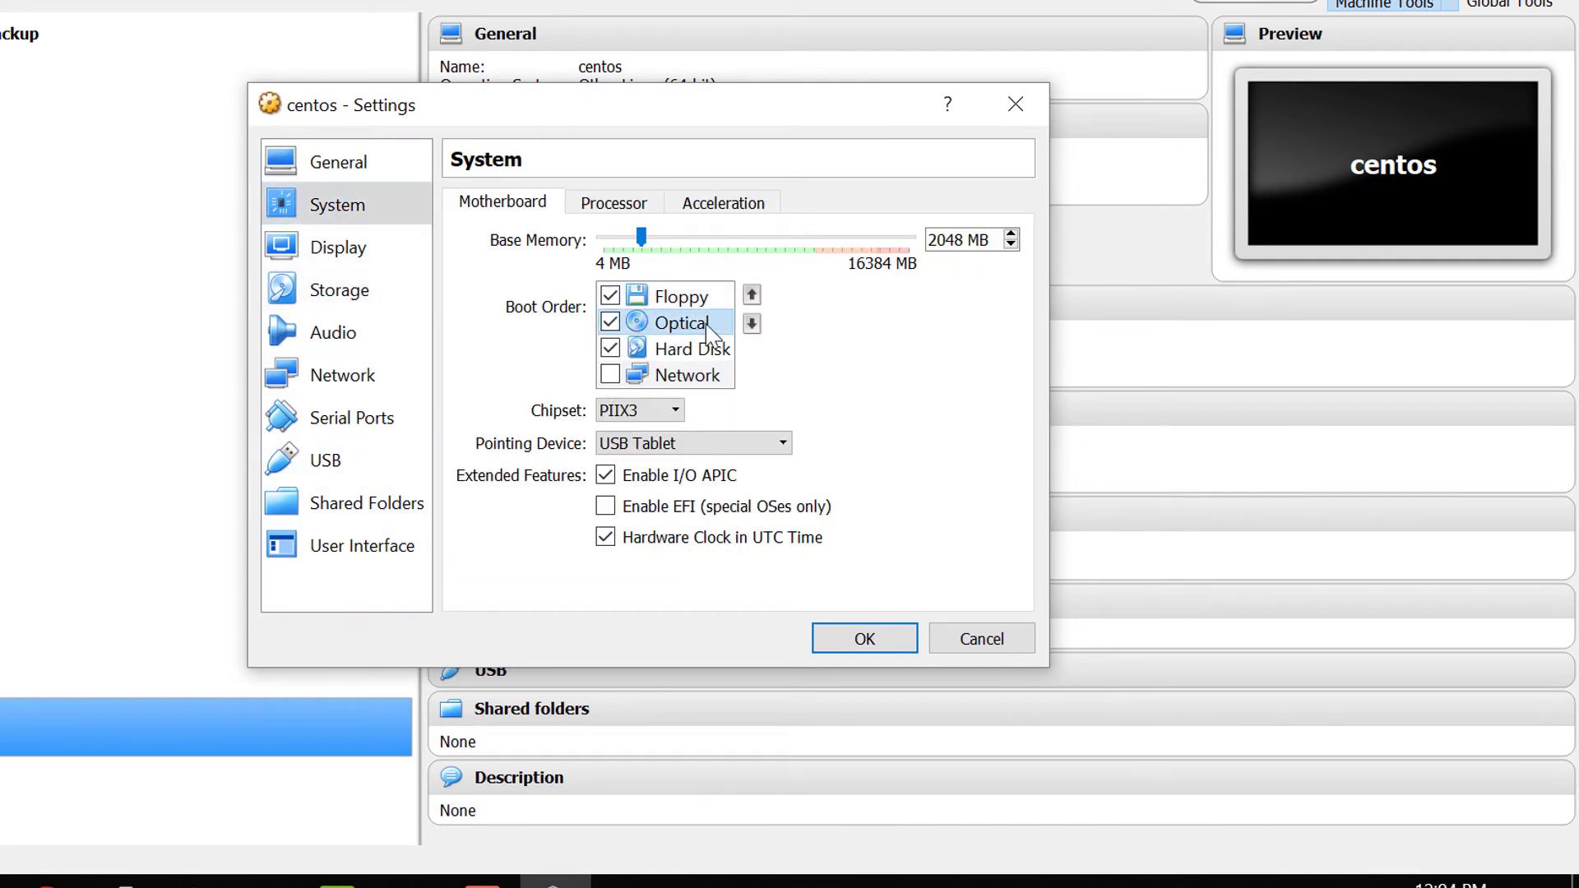
pyautogui.click(751, 294)
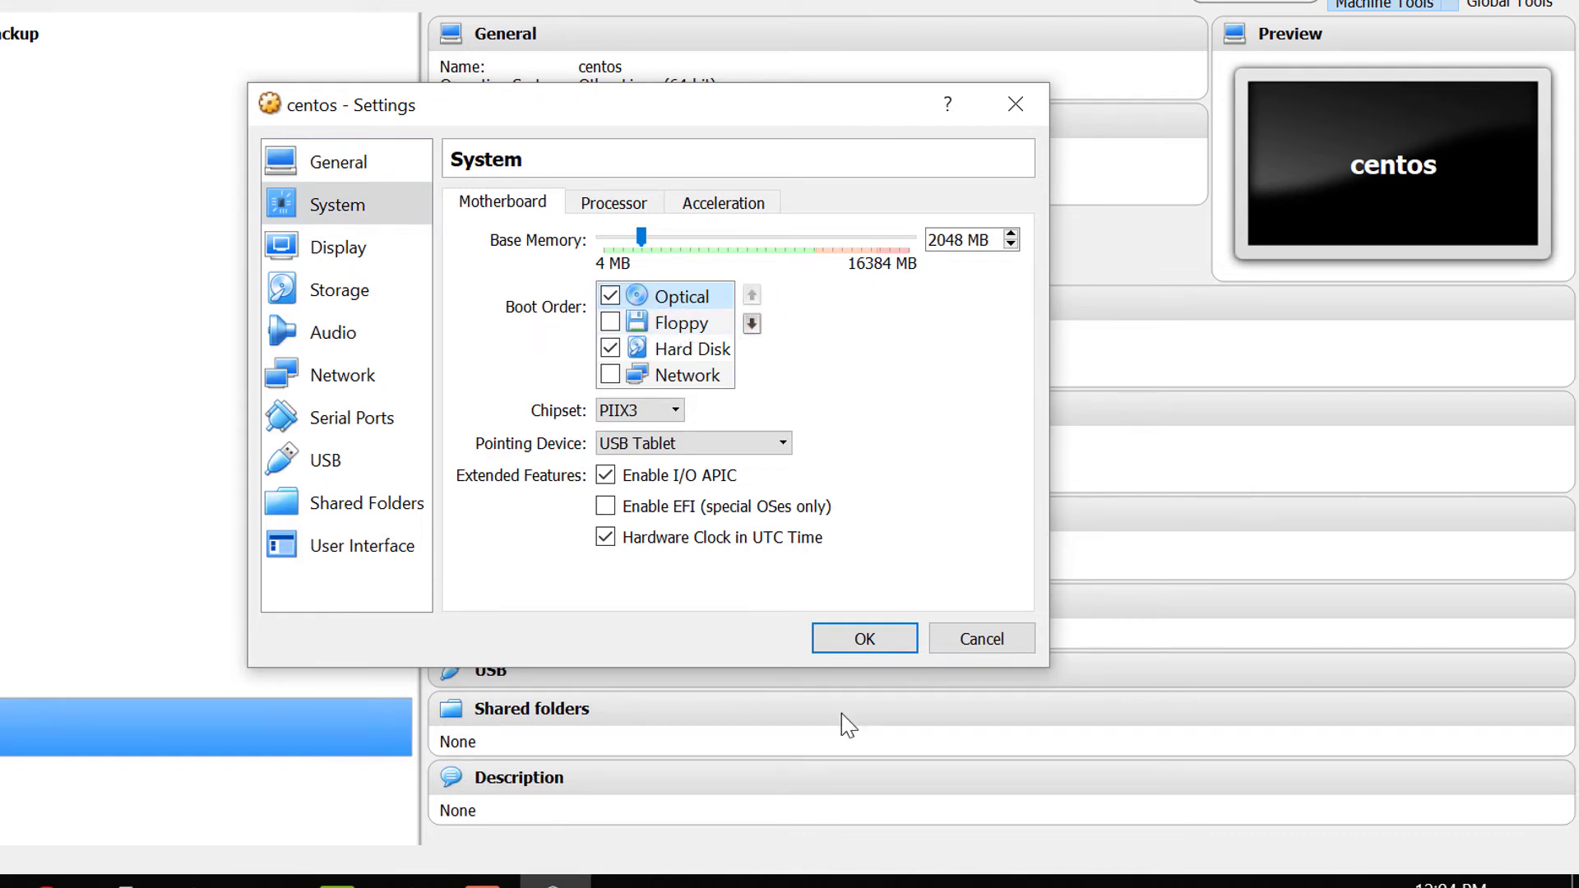
# - Enable network Adapter 2 for the centos machine, attach it to Bridged Adapter and save the settings
pyautogui.click(342, 374)
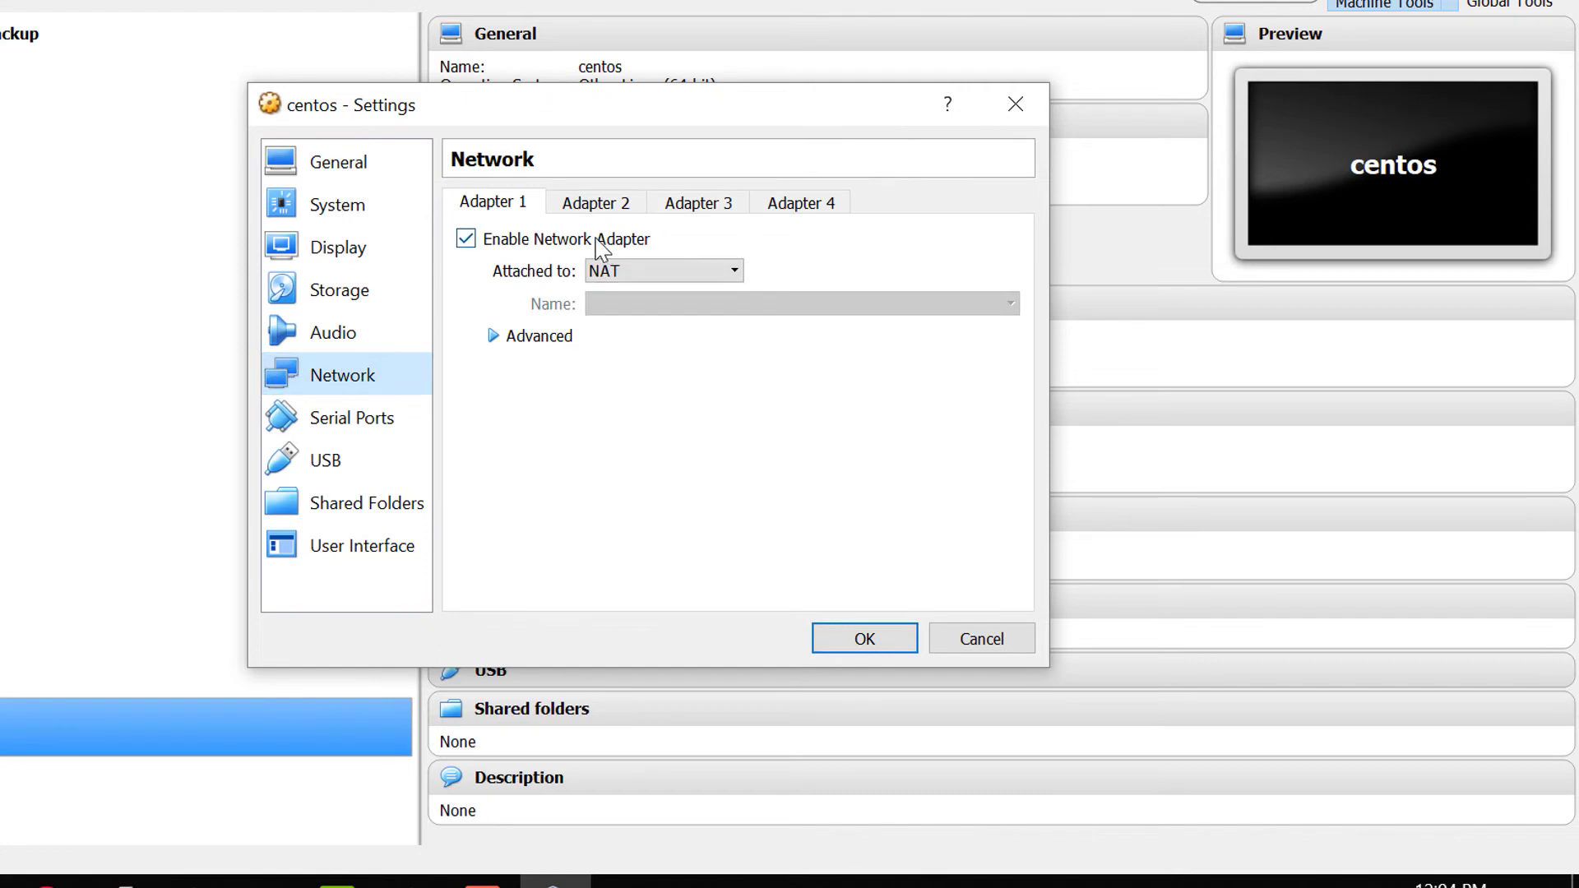
pyautogui.click(594, 206)
pyautogui.click(467, 238)
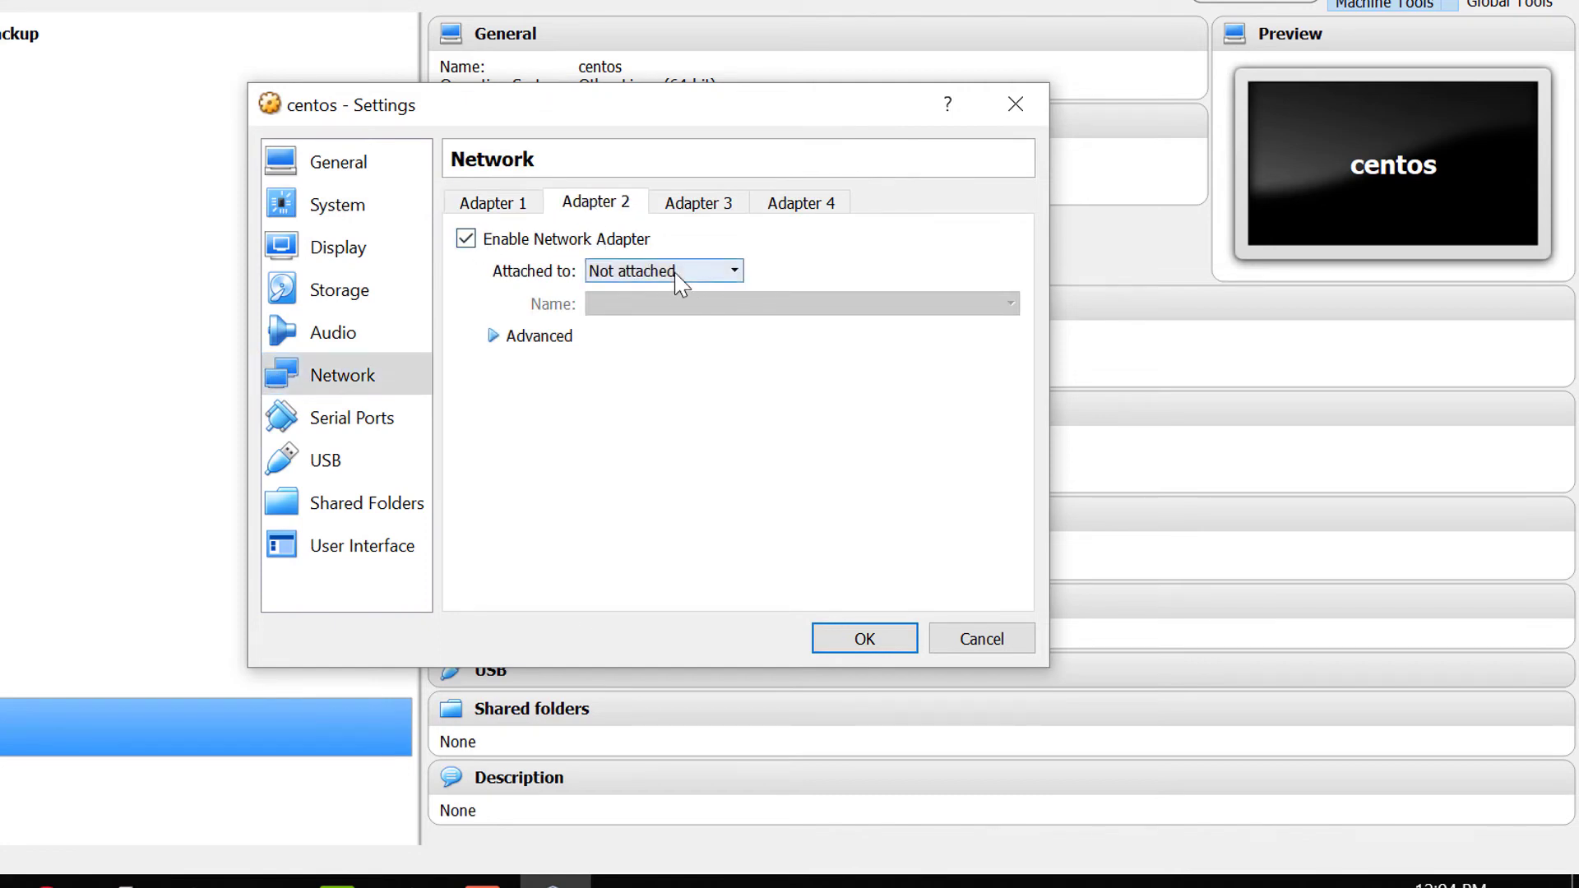
pyautogui.click(677, 273)
pyautogui.click(670, 346)
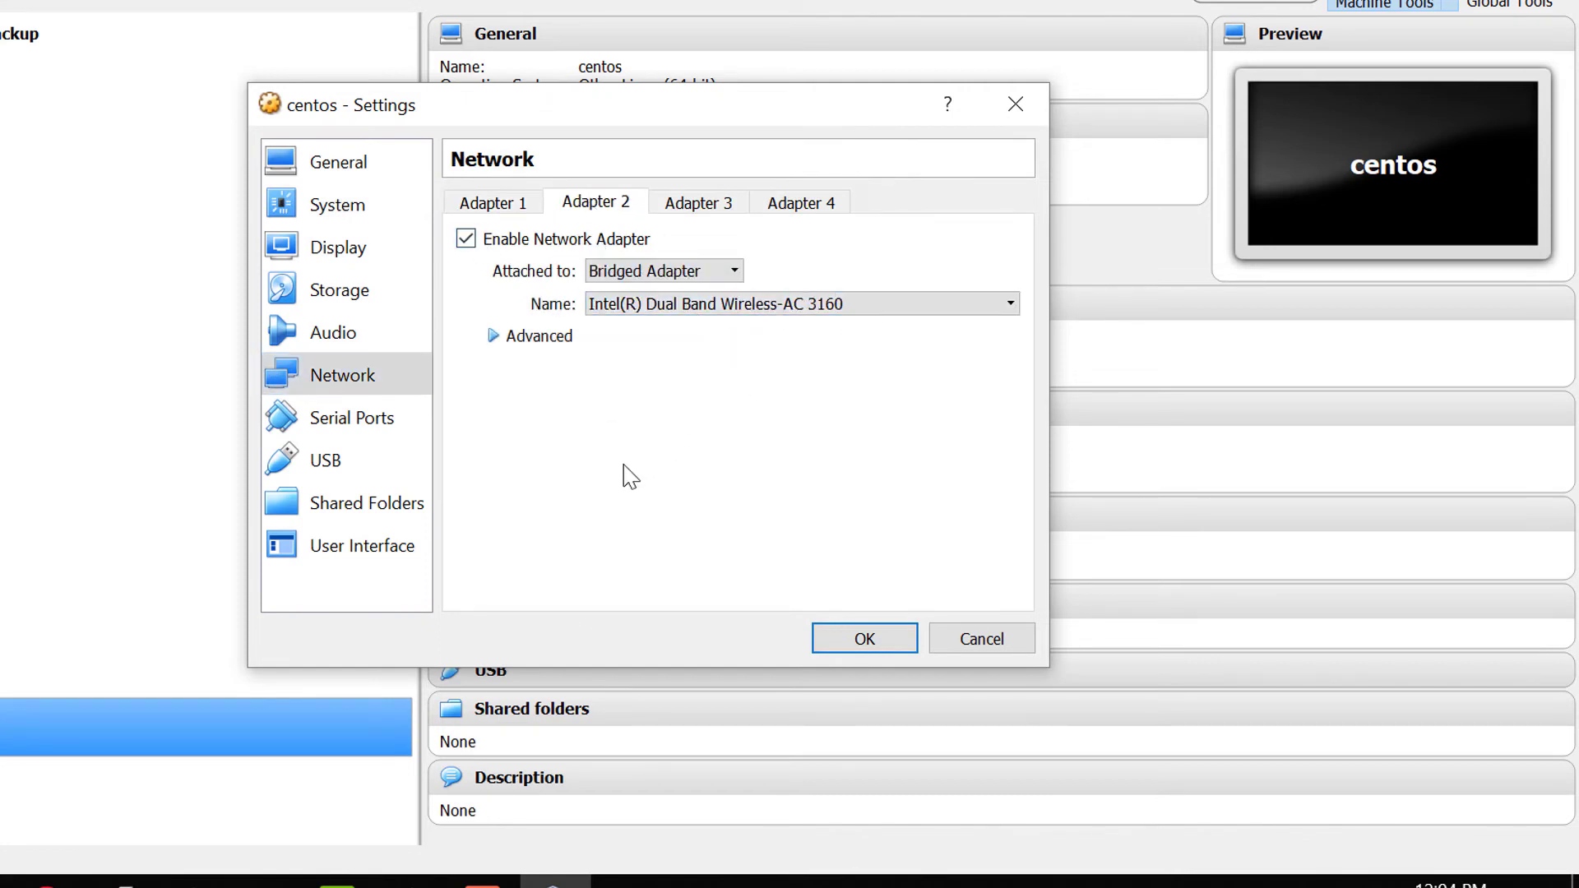
pyautogui.click(873, 647)
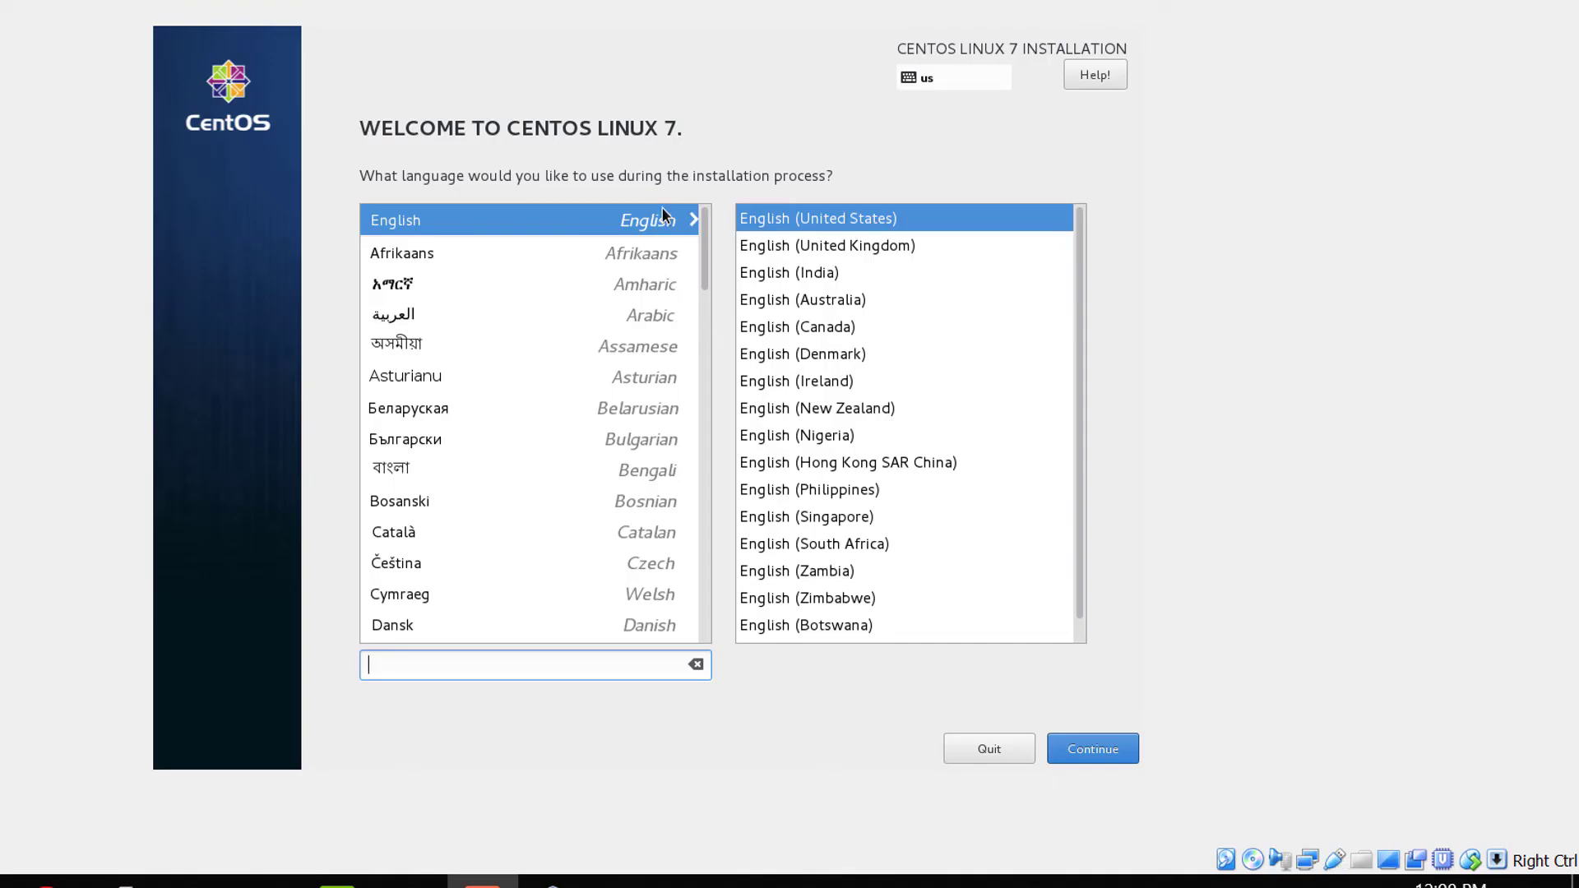
# - Continue the CentOS installer in English (United States) and accept Asia/Kolkata as the date and time location
pyautogui.click(1098, 750)
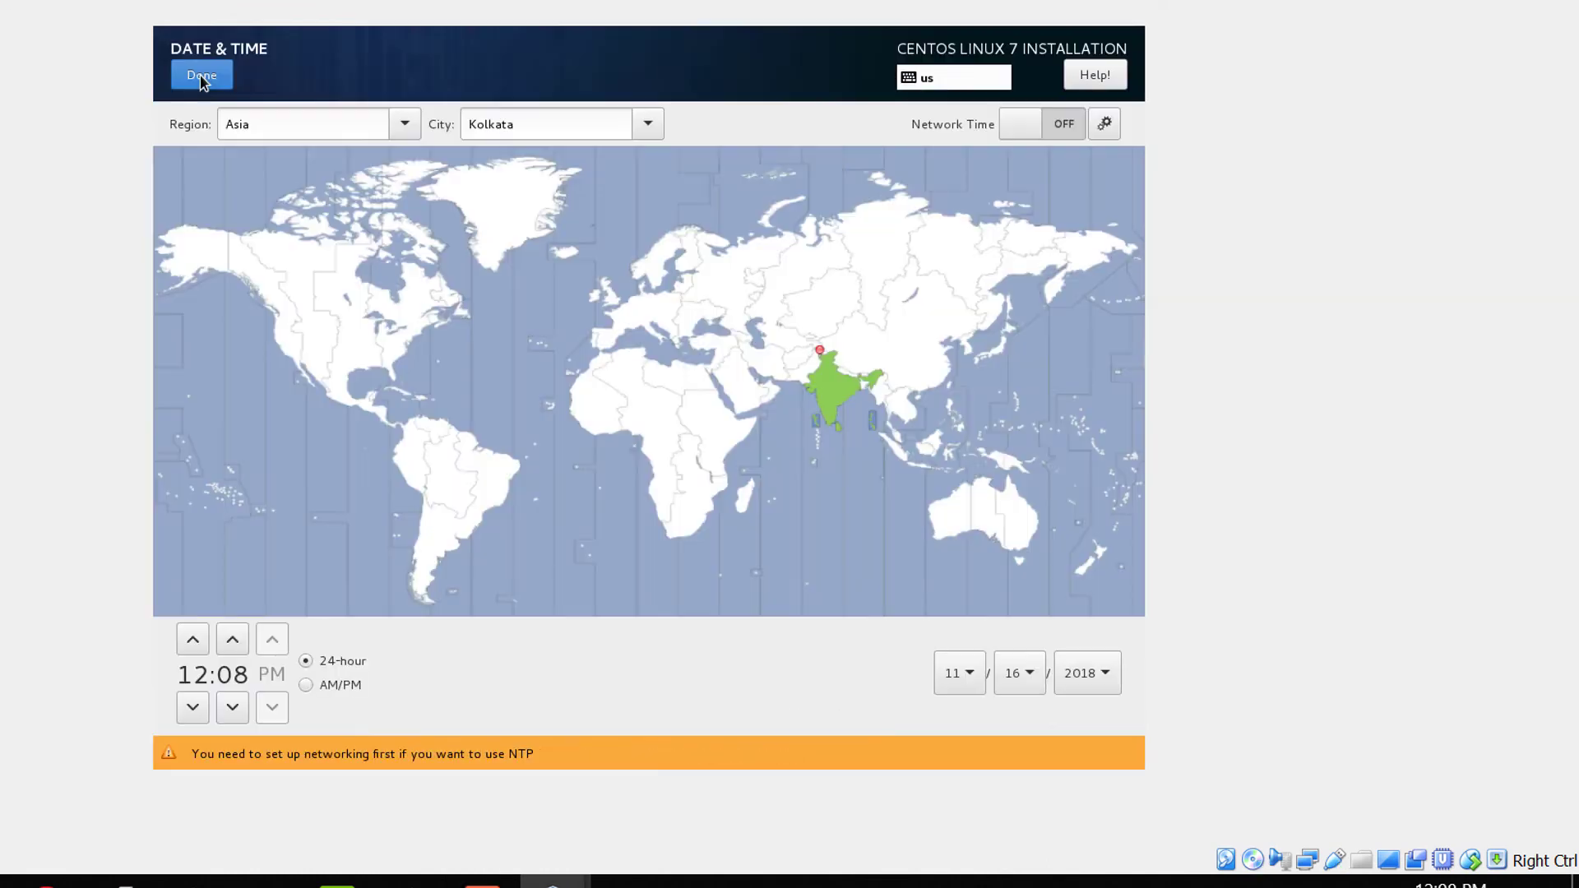
pyautogui.click(202, 76)
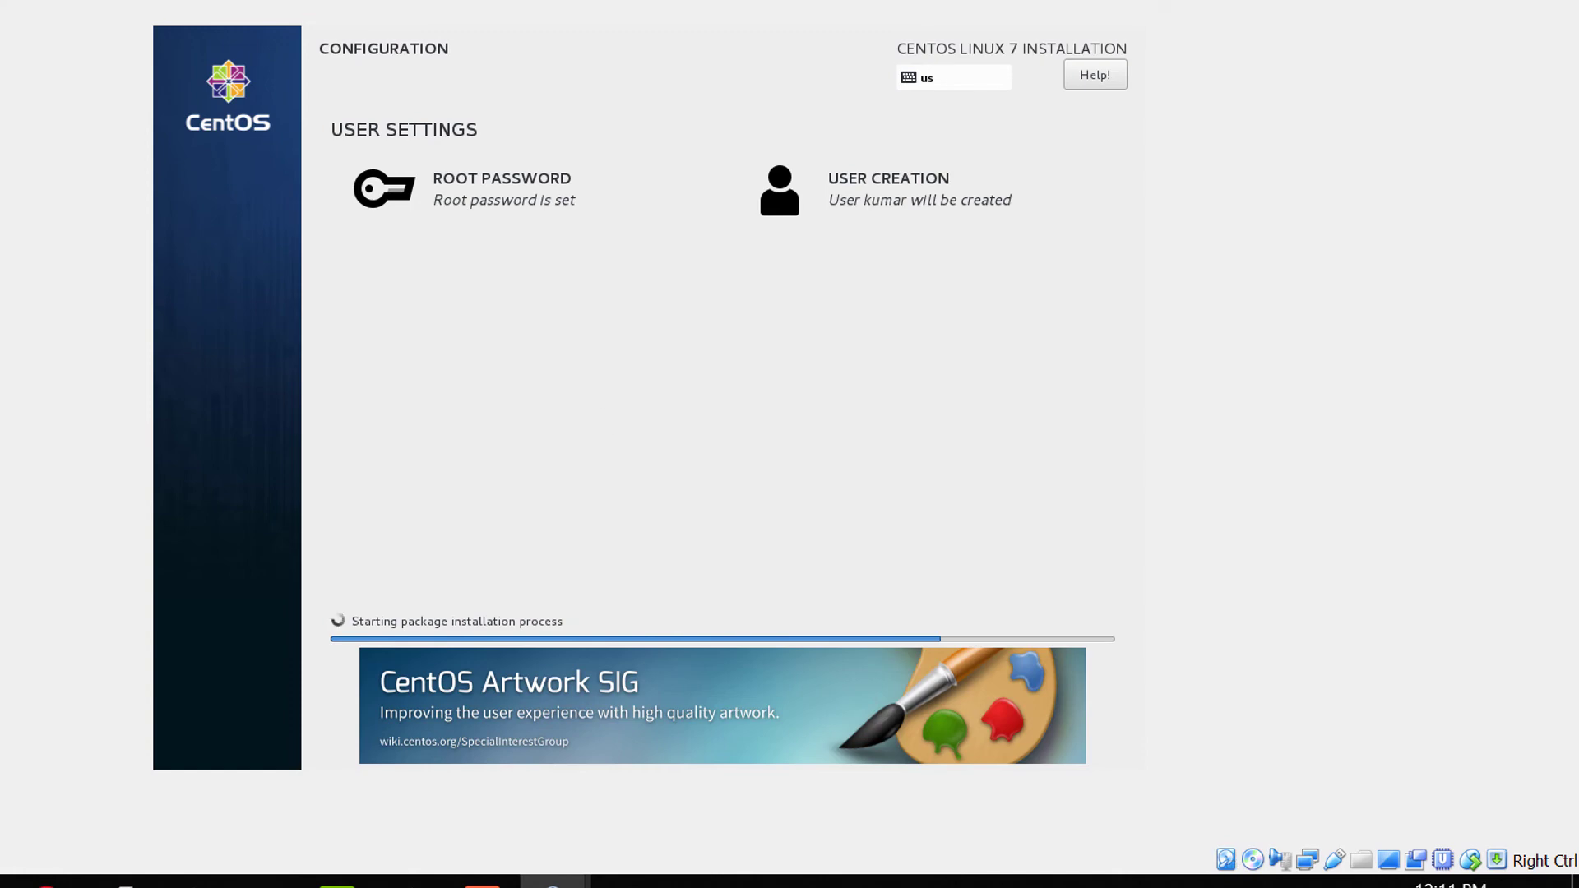
# - Return to the running centos virtual machine from Chrome and reboot it to finish the CentOS installation
pyautogui.hotkey('alt', 'Tab')
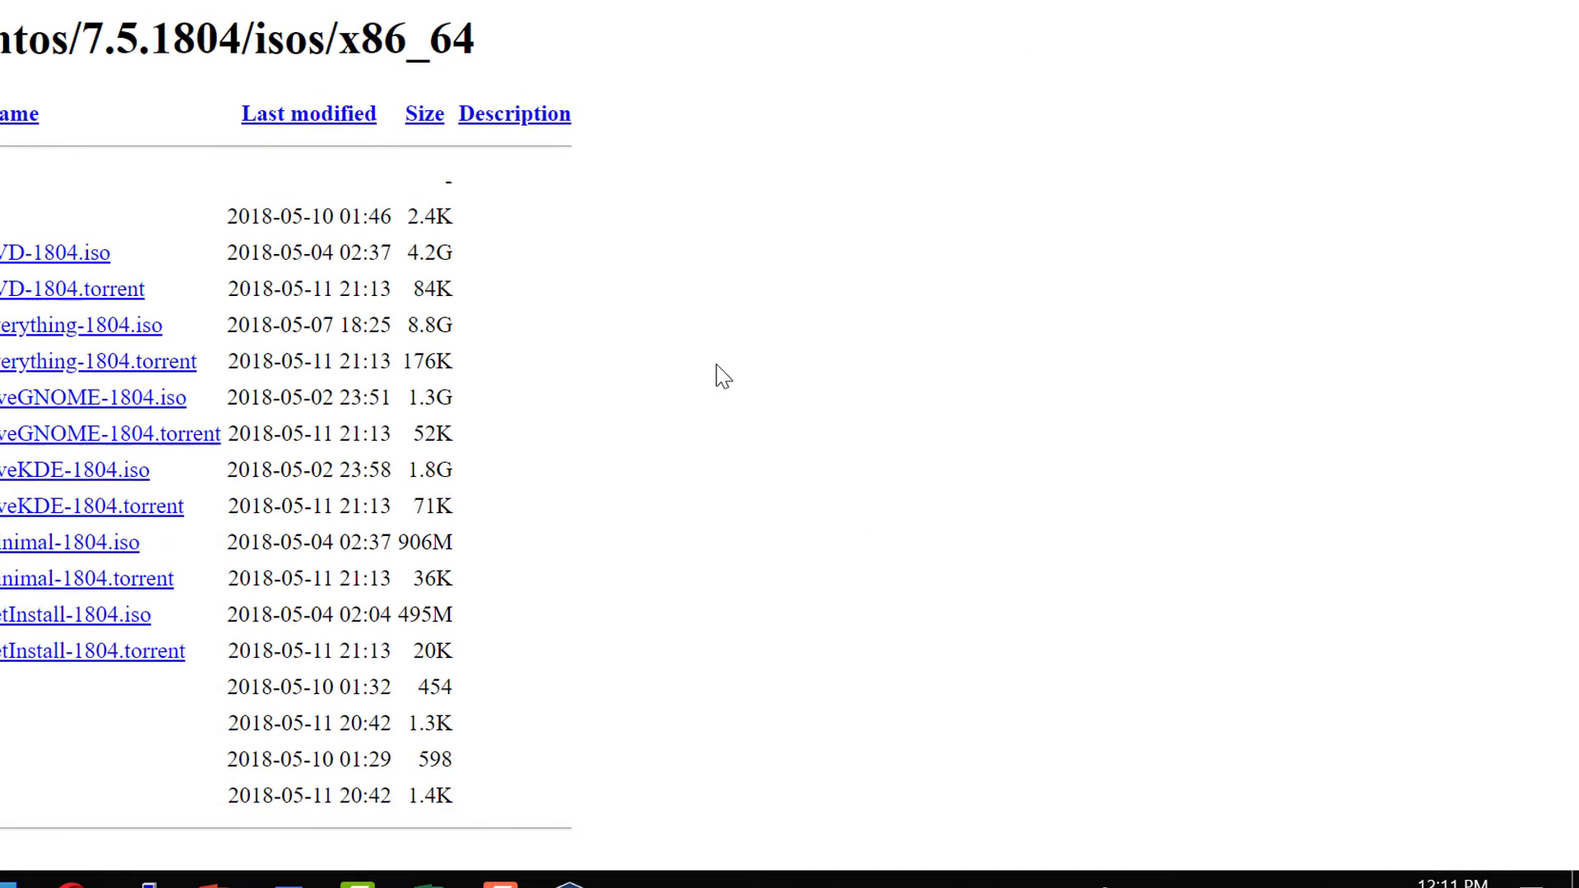
pyautogui.moveTo(707, 861)
pyautogui.click(851, 761)
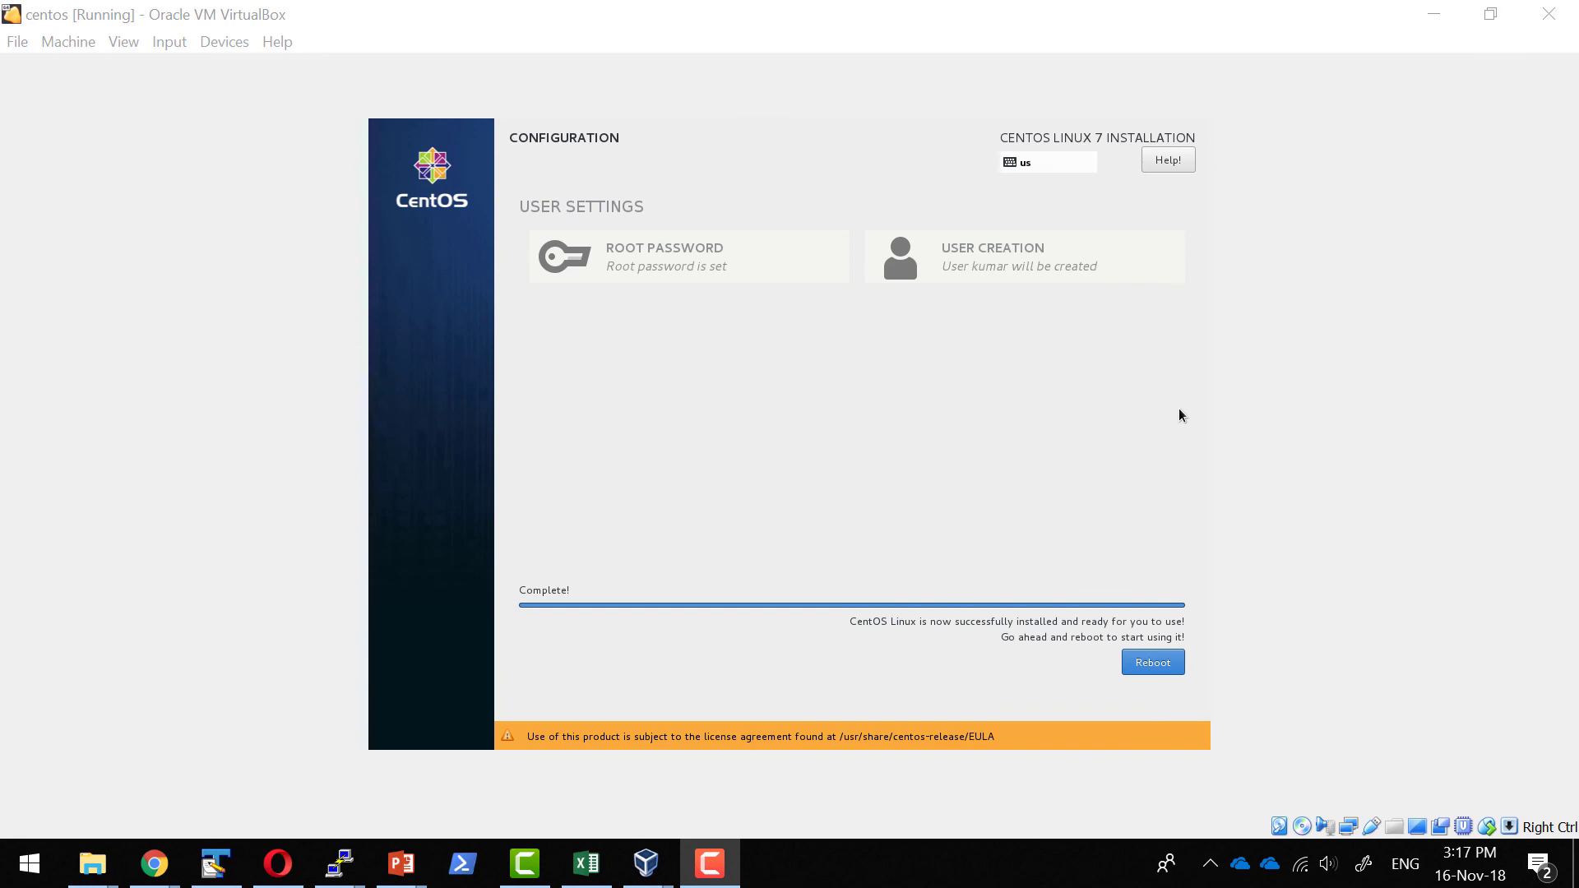
pyautogui.click(1154, 675)
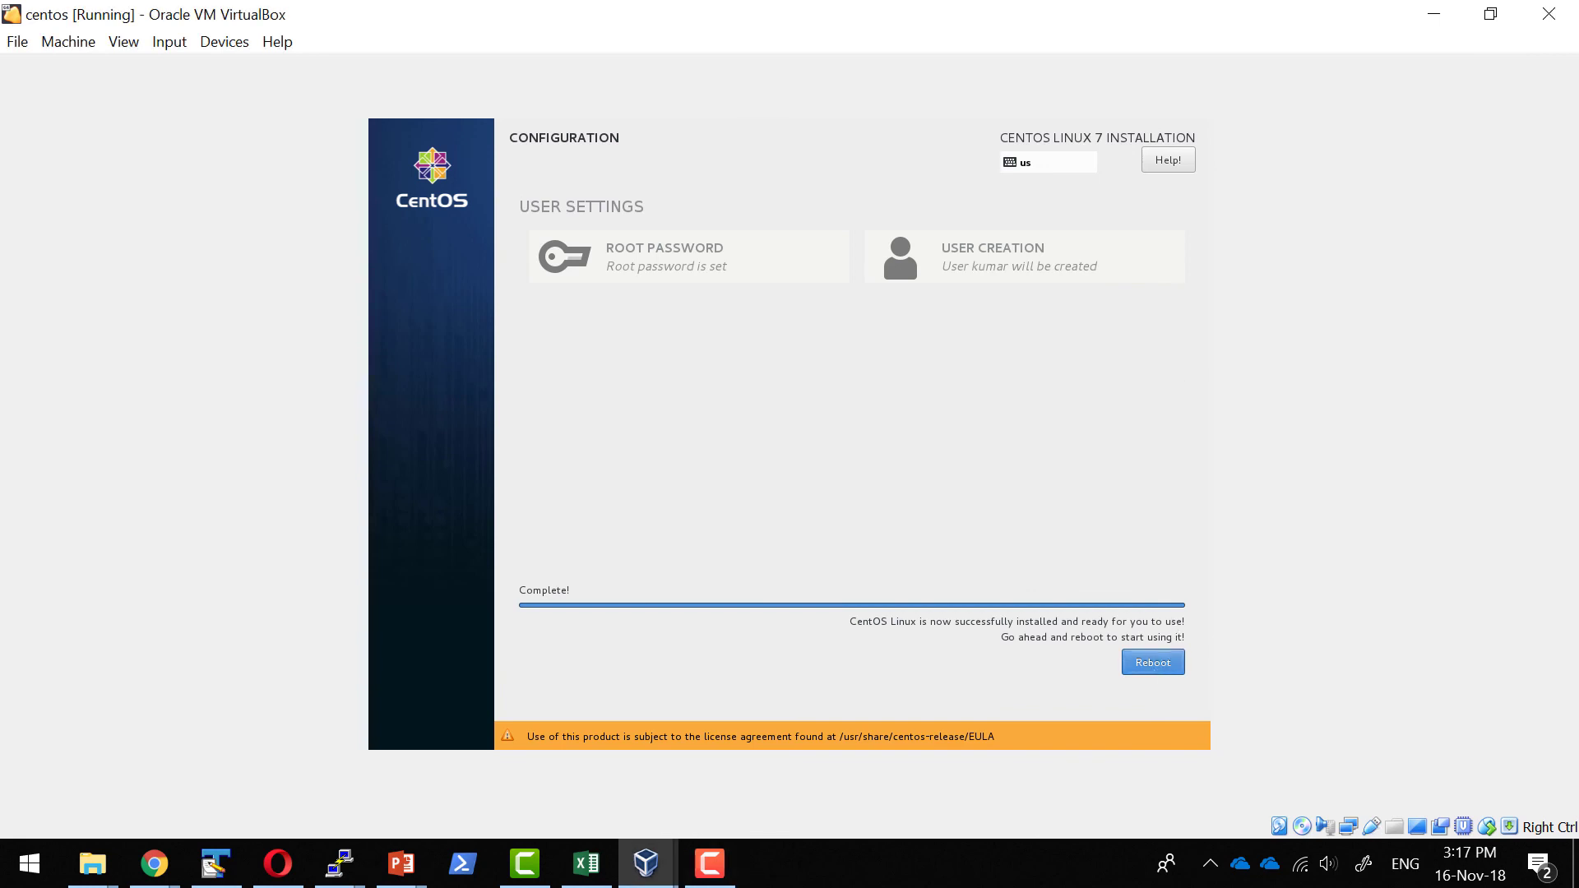